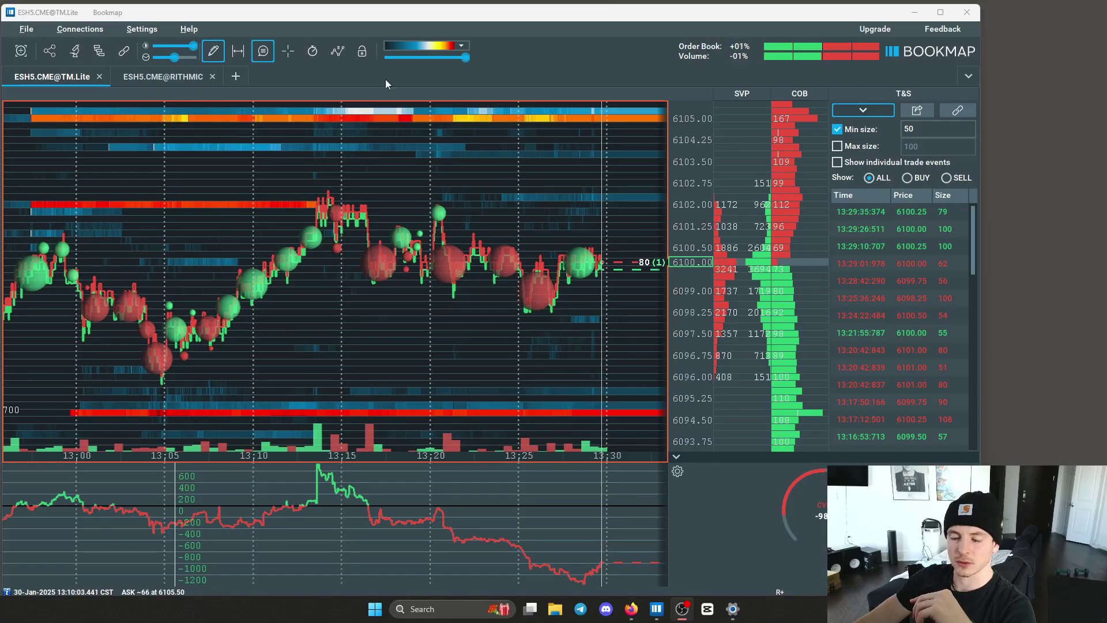
# Examine the resting liquidity levels and volume bubbles on the ESH5 heatmap at several price scales
pyautogui.scroll(2, 404, 358)
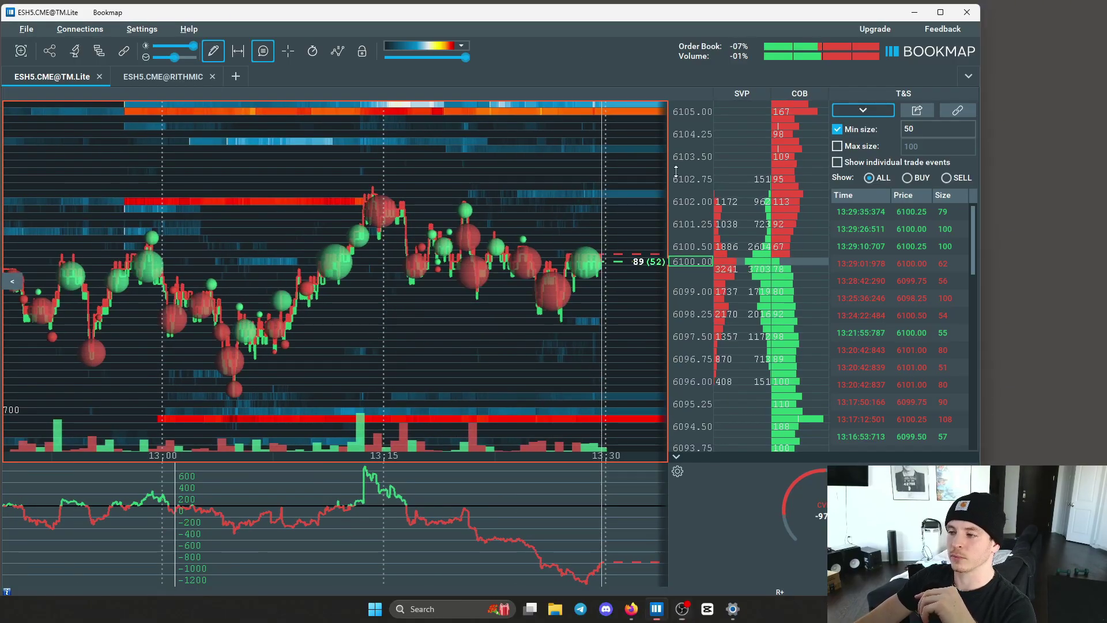
pyautogui.scroll(-1, 676, 170)
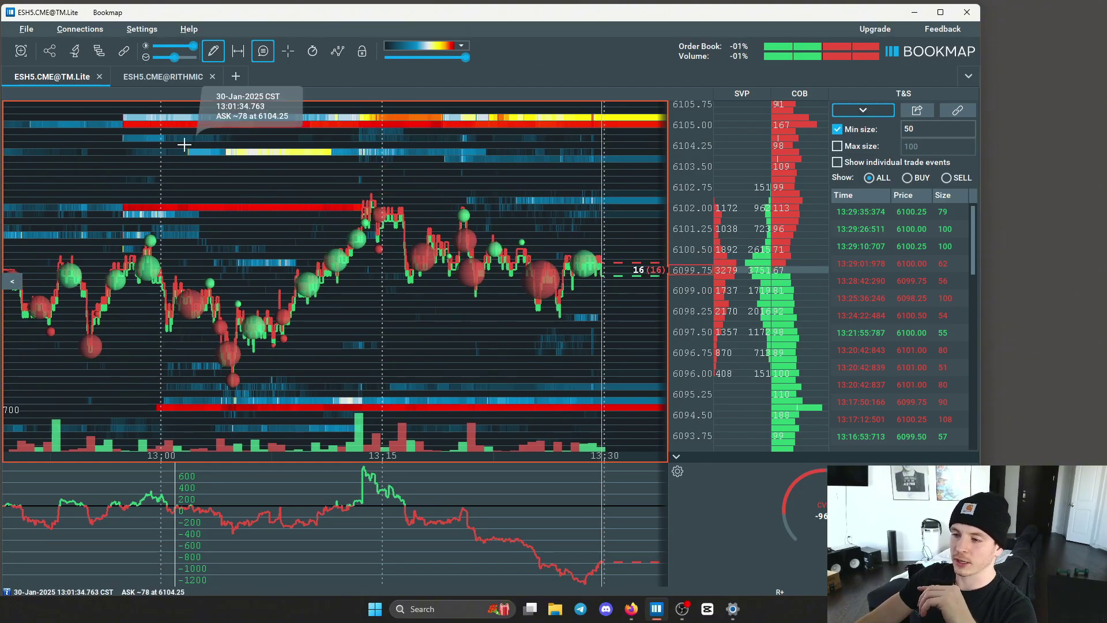
pyautogui.scroll(-1, 375, 144)
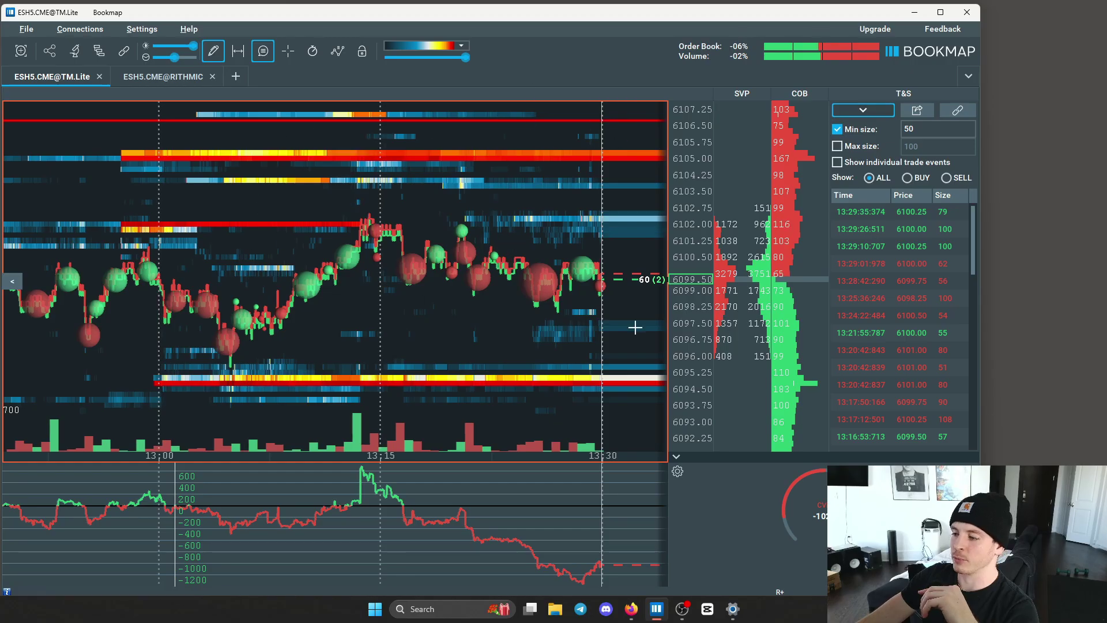
pyautogui.scroll(-1, 685, 323)
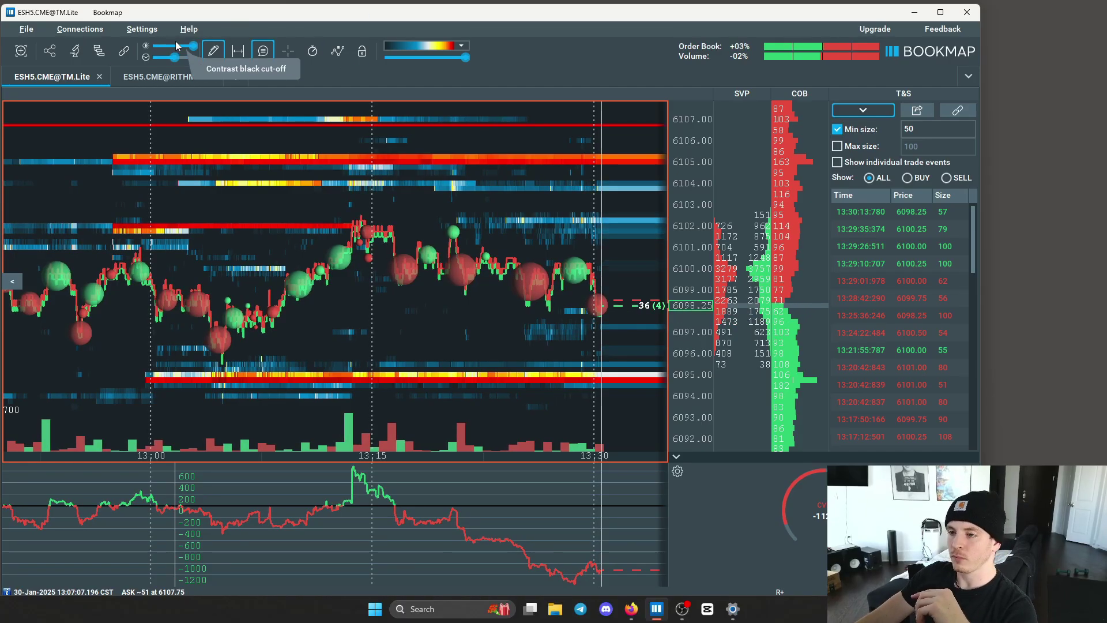
pyautogui.moveTo(188, 49)
pyautogui.mouseDown()
pyautogui.moveTo(165, 44)
pyautogui.moveTo(198, 51)
pyautogui.mouseUp()
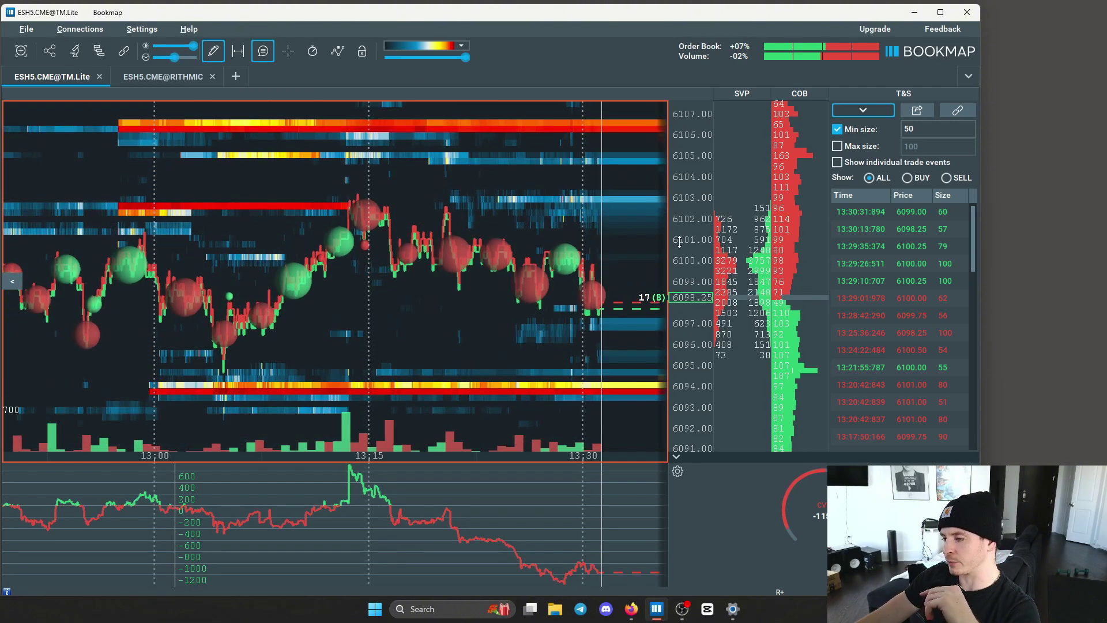
pyautogui.scroll(2, 490, 288)
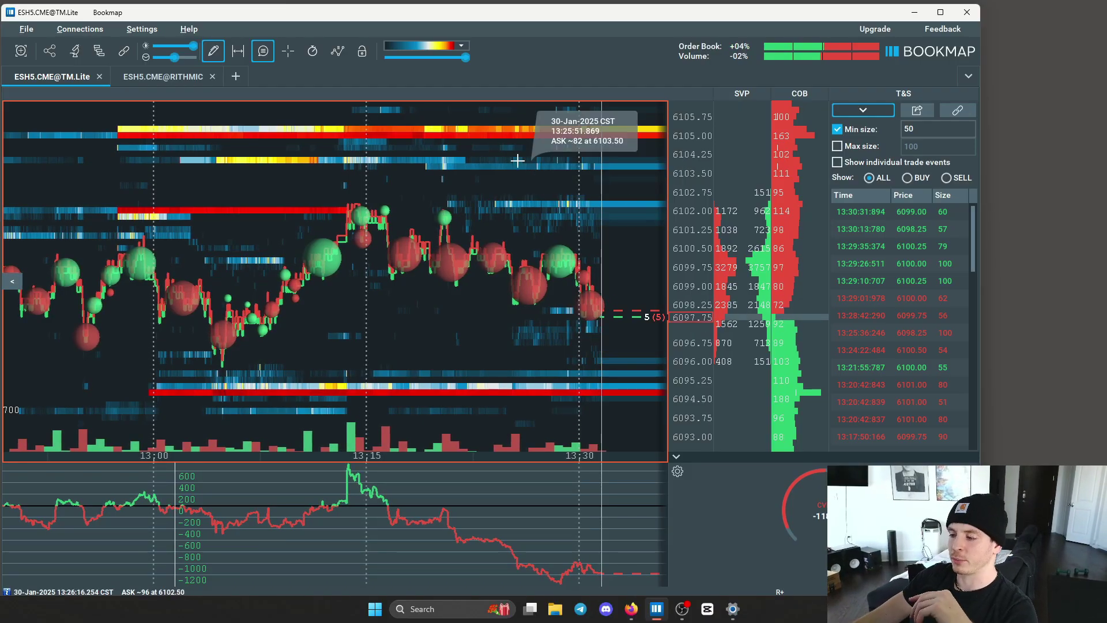
pyautogui.scroll(2, 582, 371)
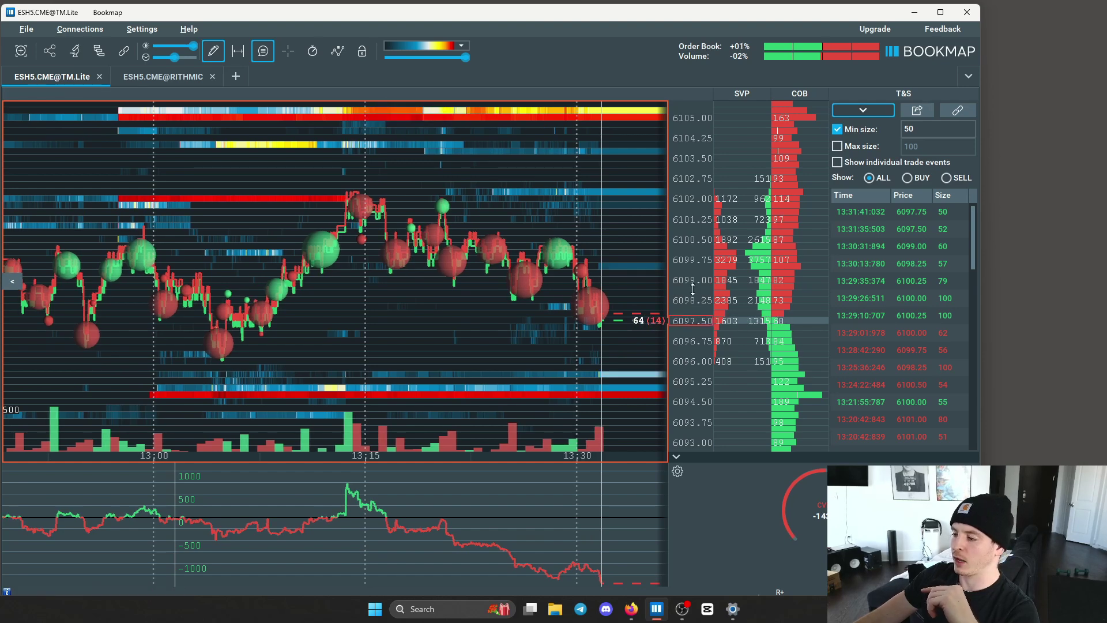
pyautogui.moveTo(692, 288); pyautogui.dragTo(692, 271)
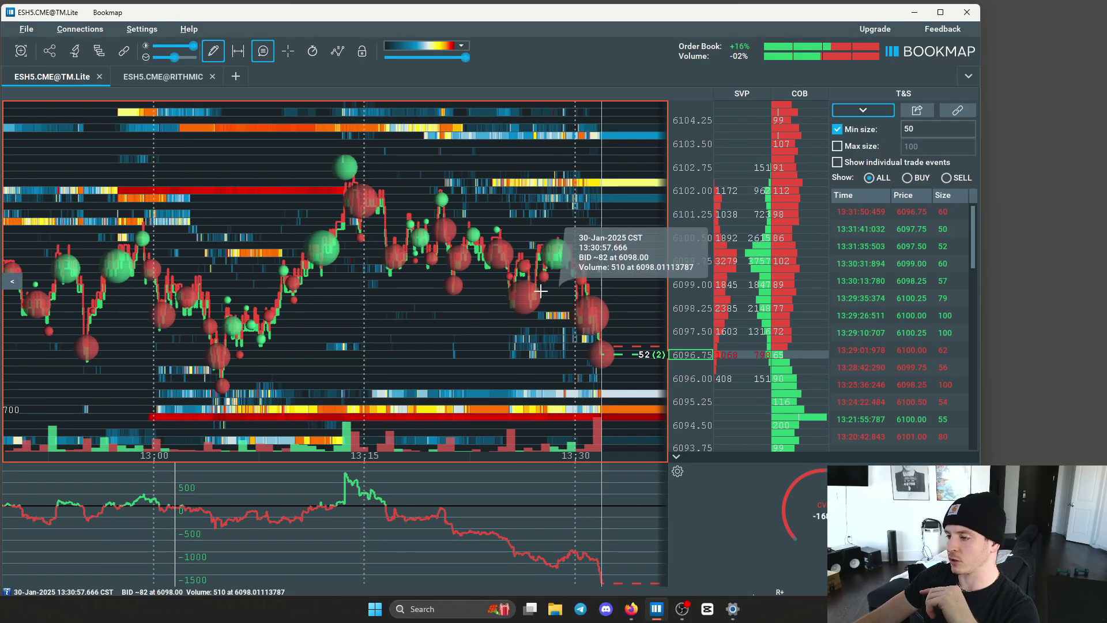
pyautogui.moveTo(684, 190); pyautogui.dragTo(684, 208)
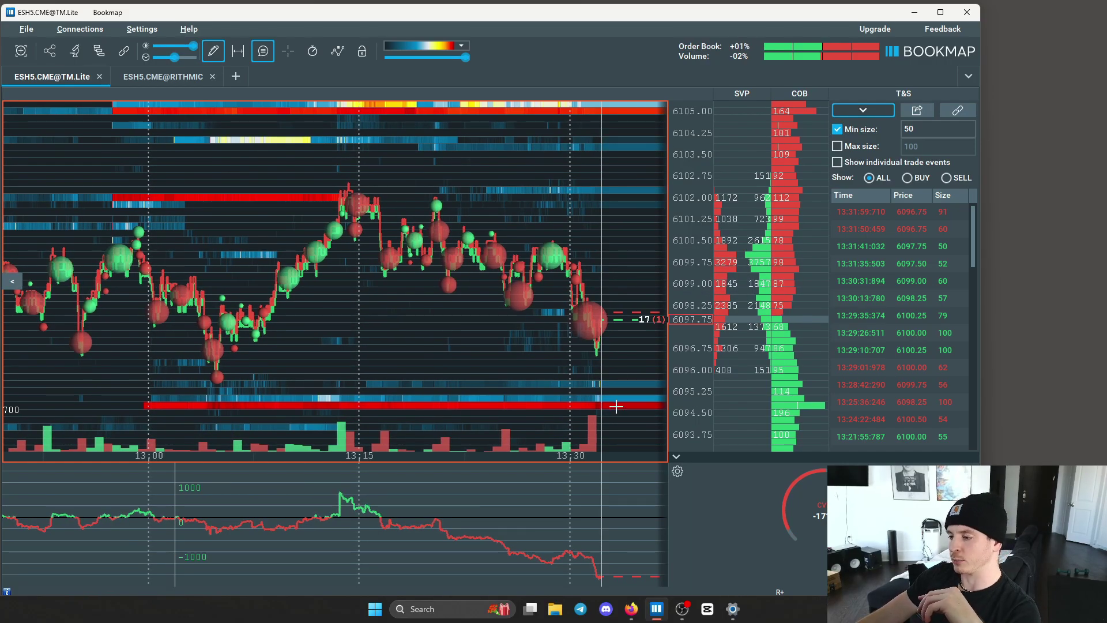
pyautogui.scroll(-1, 710, 200)
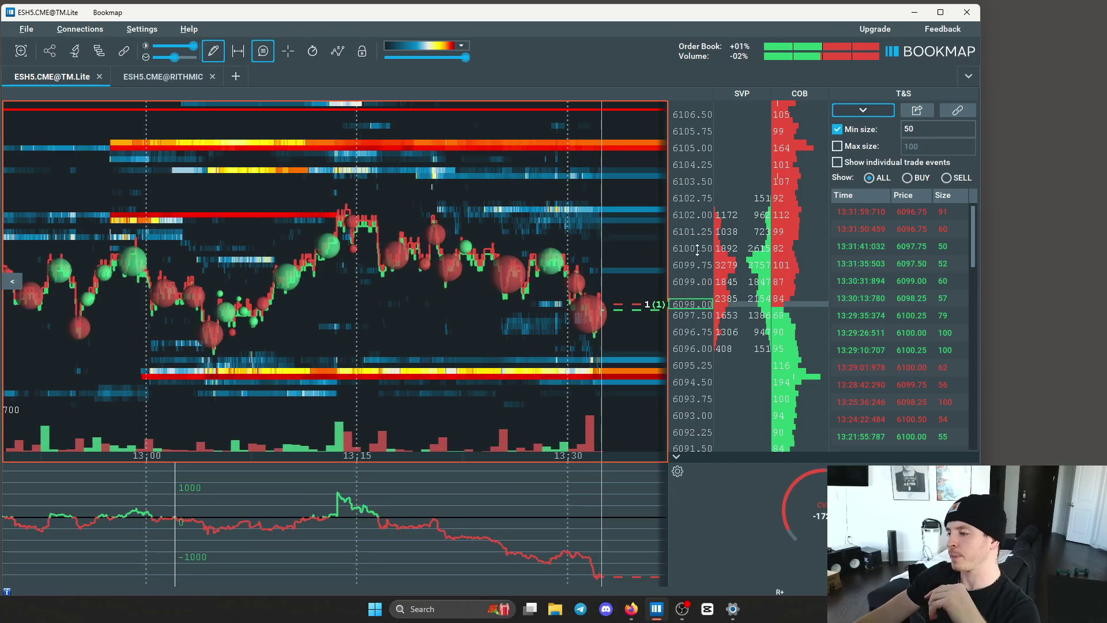
pyautogui.scroll(2, 692, 239)
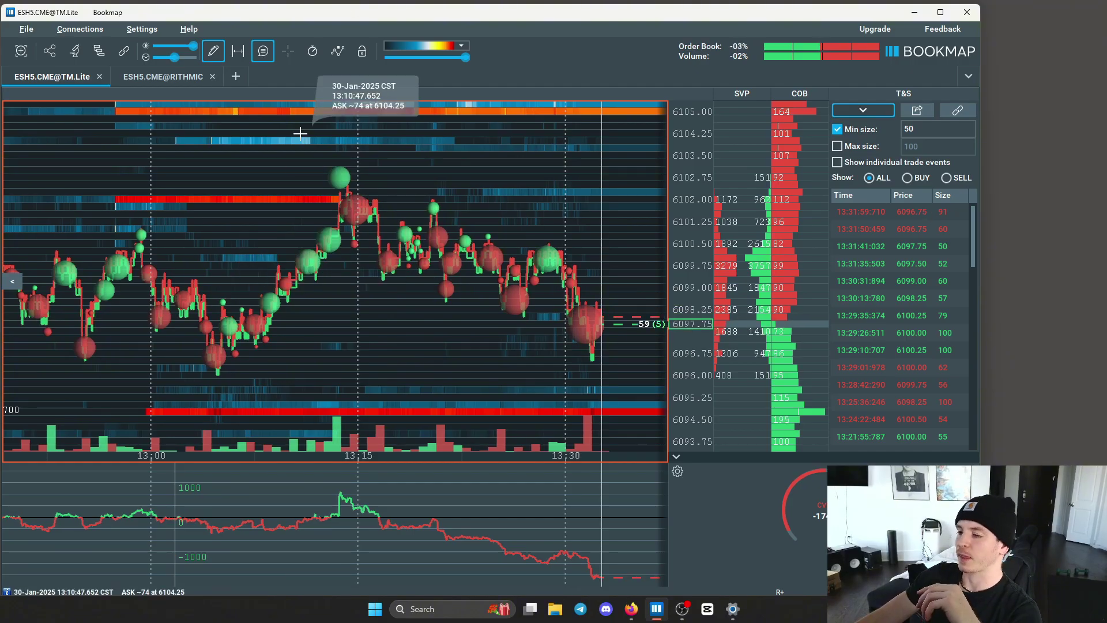
pyautogui.scroll(-2, 744, 140)
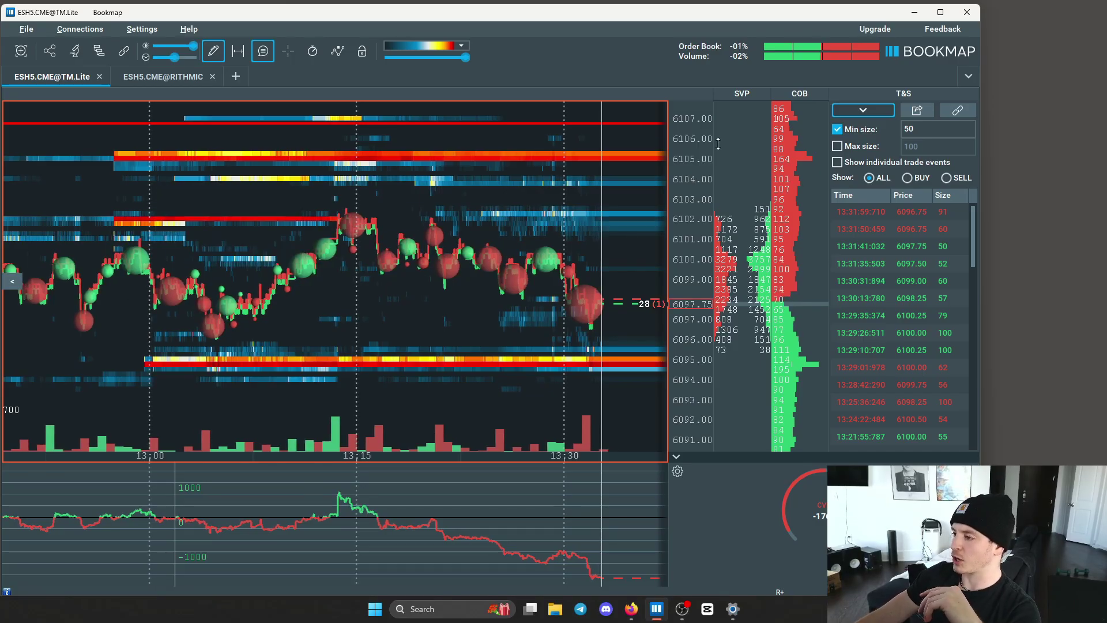
# Turn the SVP column's Split Display off and on again to compare the two layouts
pyautogui.rightClick(753, 92)
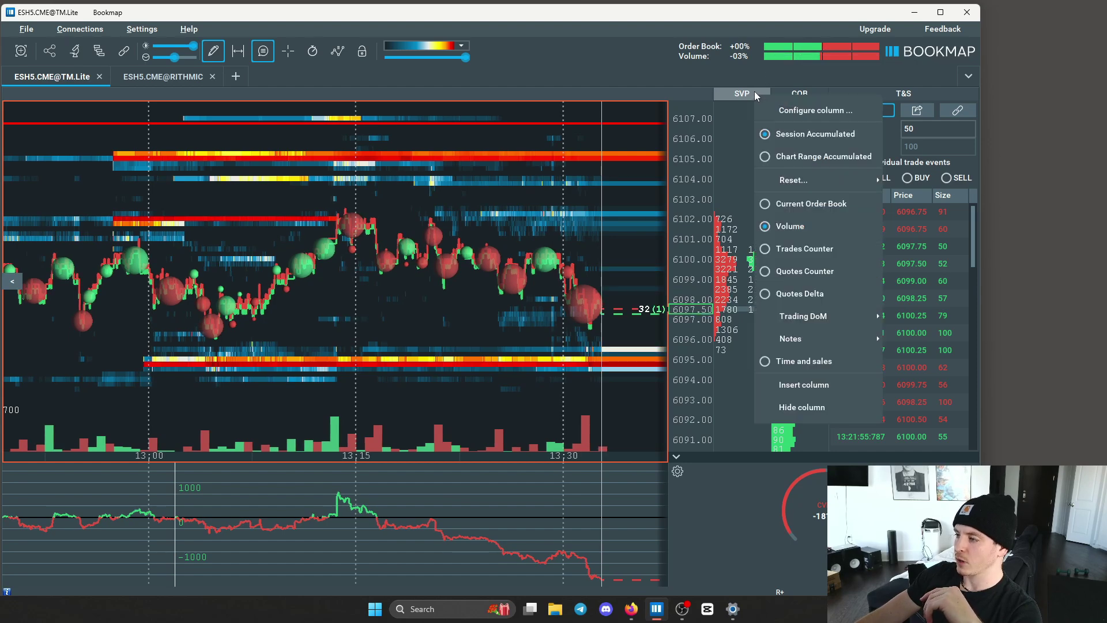
pyautogui.click(794, 110)
pyautogui.click(441, 365)
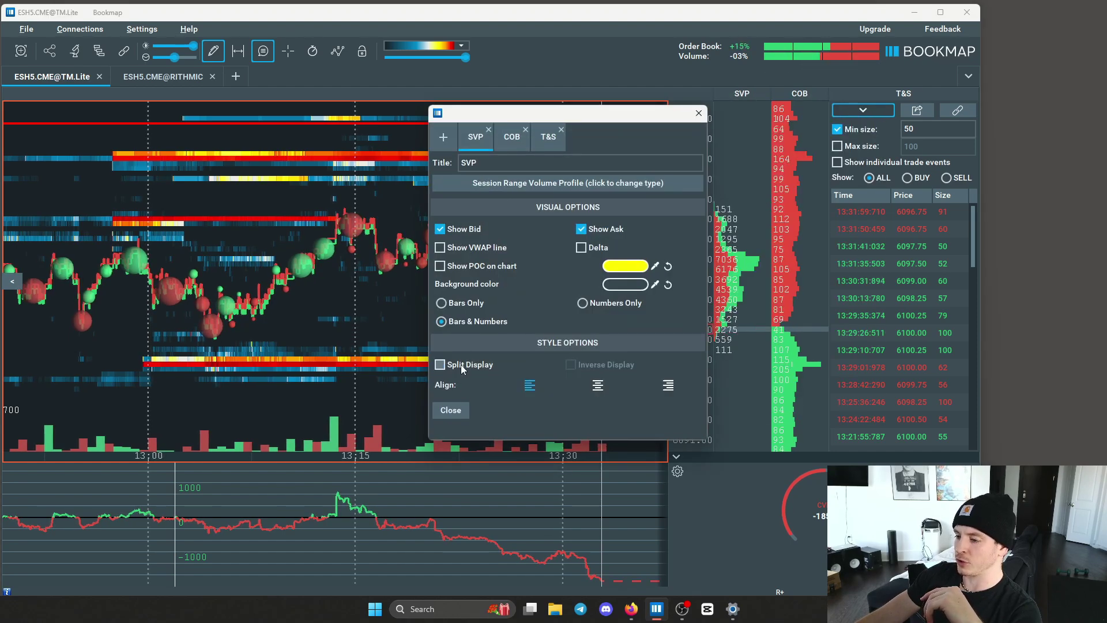
pyautogui.moveTo(595, 119); pyautogui.dragTo(432, 114)
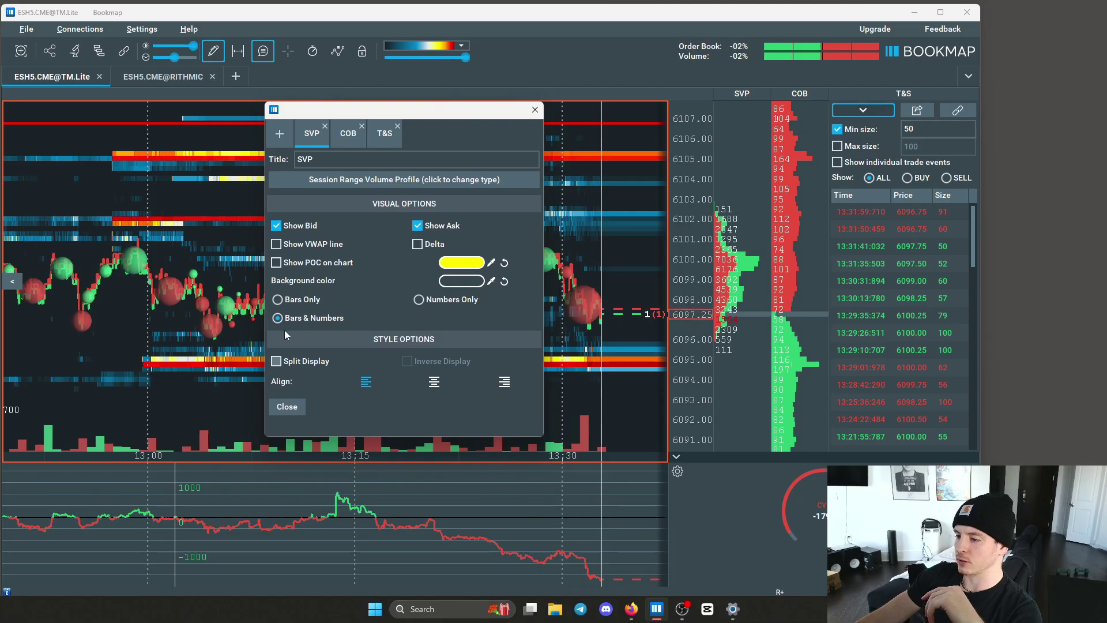
pyautogui.click(276, 361)
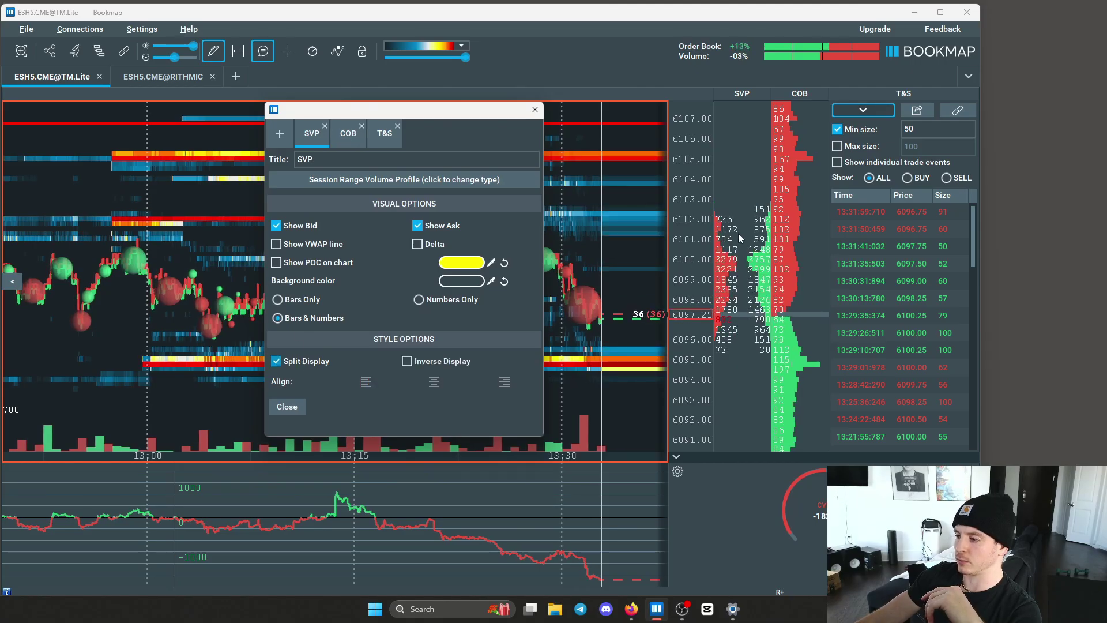
pyautogui.click(535, 111)
# Examine the SVP and COB columns at wider and closer price scales, and review the COB column's configuration options
pyautogui.scroll(2, 696, 175)
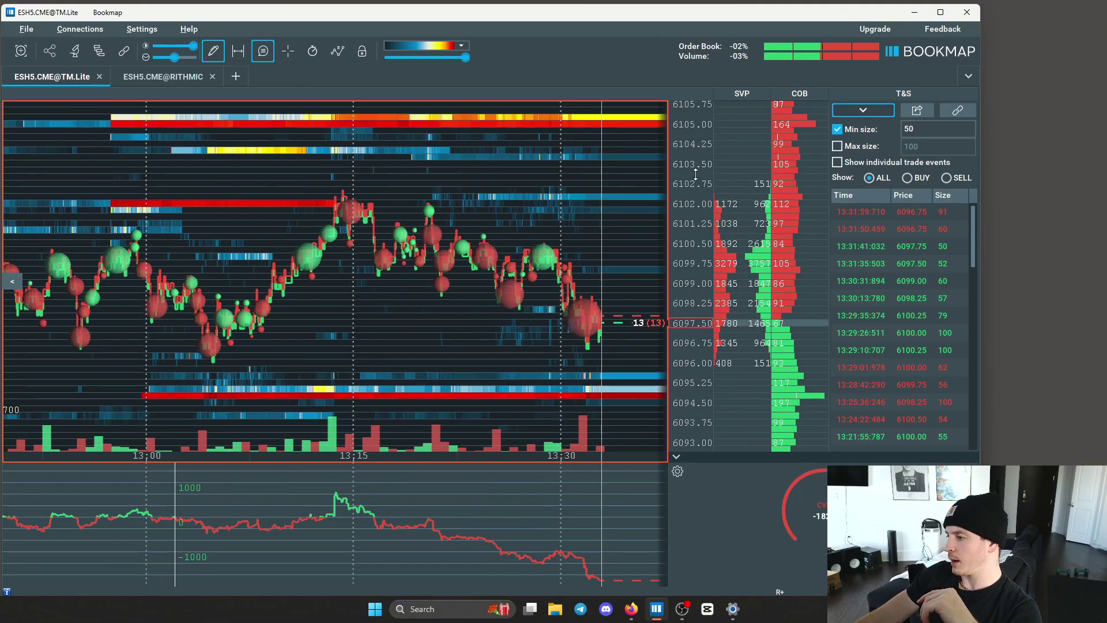
pyautogui.scroll(-3, 696, 175)
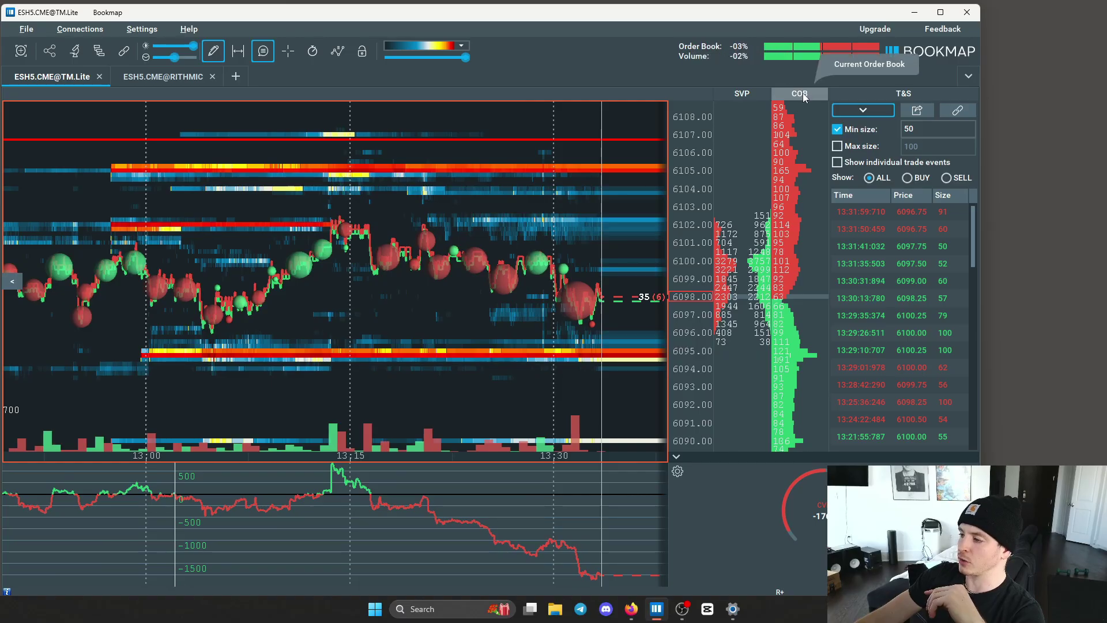
pyautogui.moveTo(781, 171)
pyautogui.mouseDown()
pyautogui.moveTo(783, 206)
pyautogui.moveTo(785, 186)
pyautogui.mouseUp()
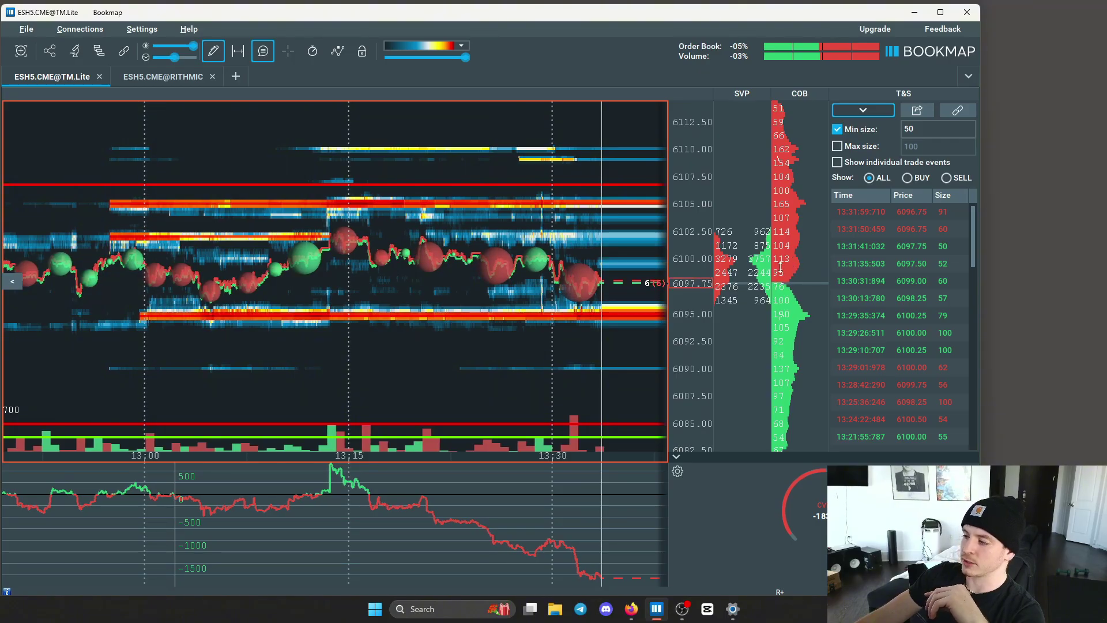
pyautogui.moveTo(679, 276); pyautogui.dragTo(679, 262)
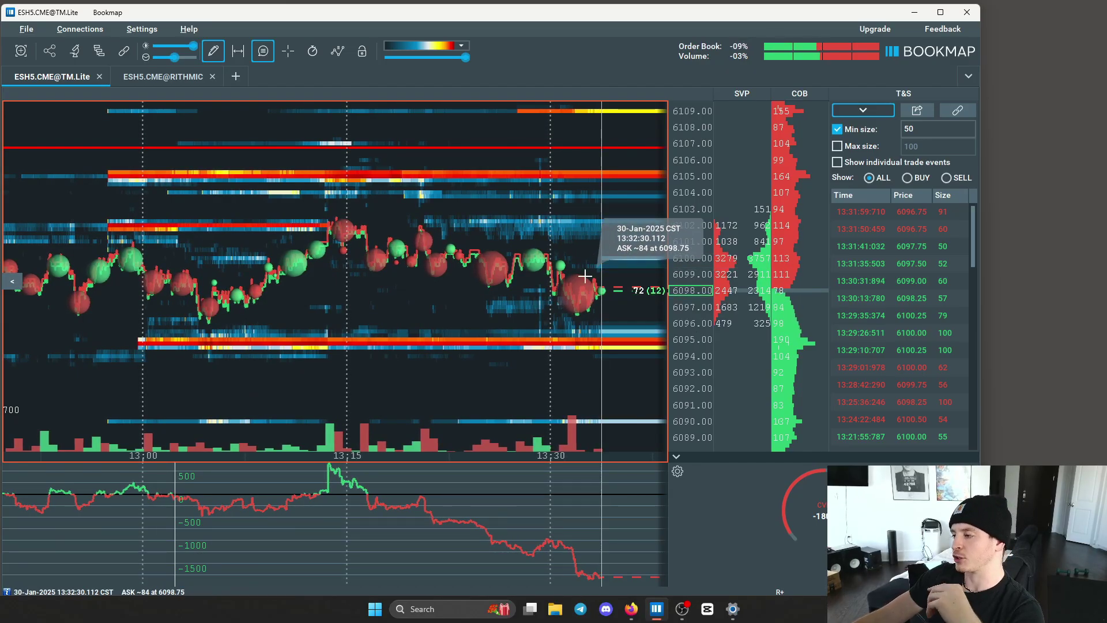
pyautogui.moveTo(789, 179); pyautogui.dragTo(789, 165)
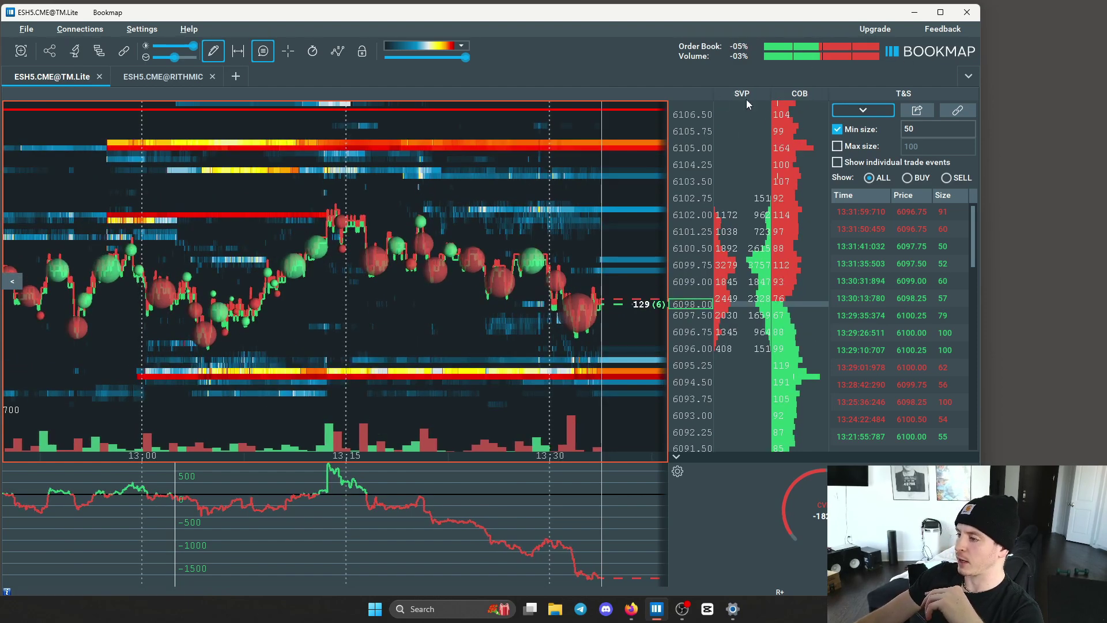
pyautogui.rightClick(814, 96)
pyautogui.click(856, 108)
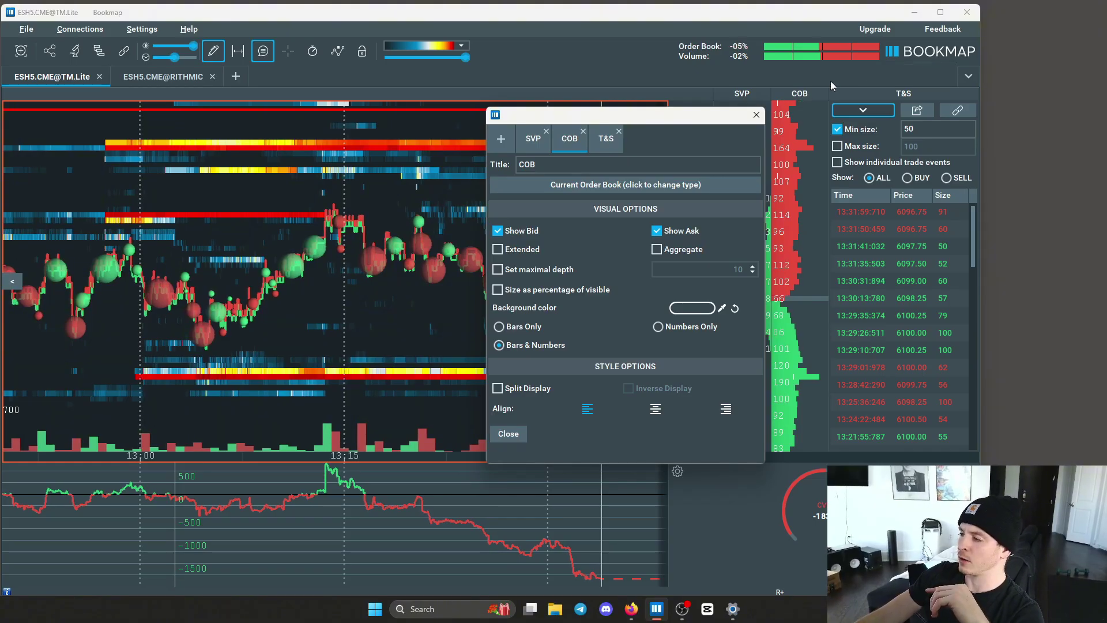
pyautogui.click(761, 119)
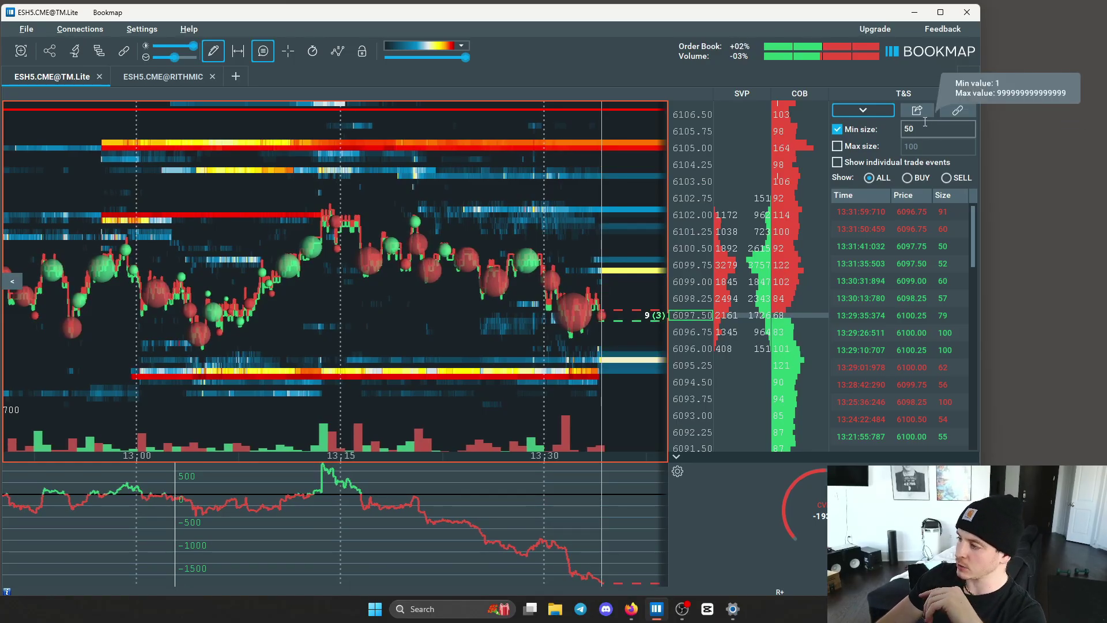
# Try a minimum trade size of 1 in the T&S filter and restore the minimum size to 50
pyautogui.press('BackSpace')
pyautogui.press('BackSpace')
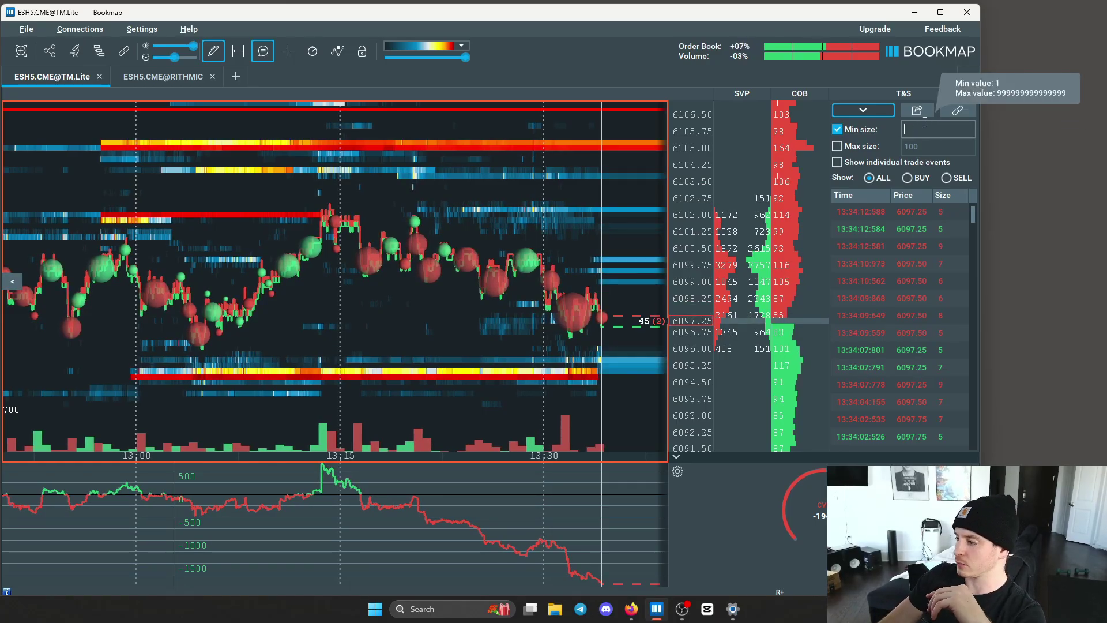
pyautogui.write('1')
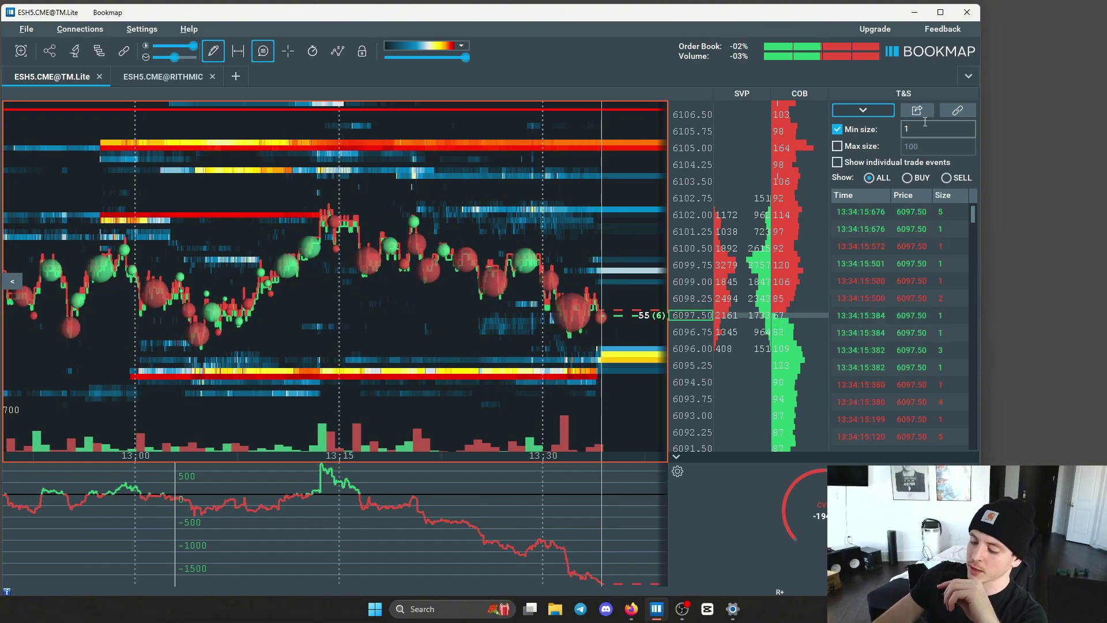
pyautogui.write('00')
pyautogui.press('BackSpace')
pyautogui.press('BackSpace')
pyautogui.press('BackSpace')
pyautogui.write('4')
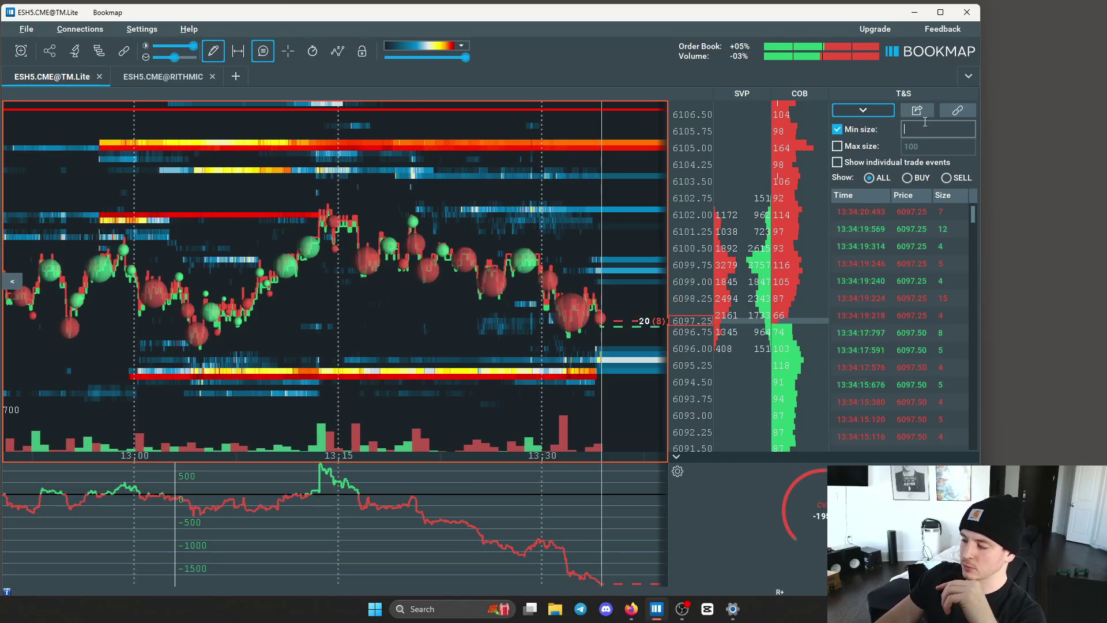
pyautogui.press('BackSpace')
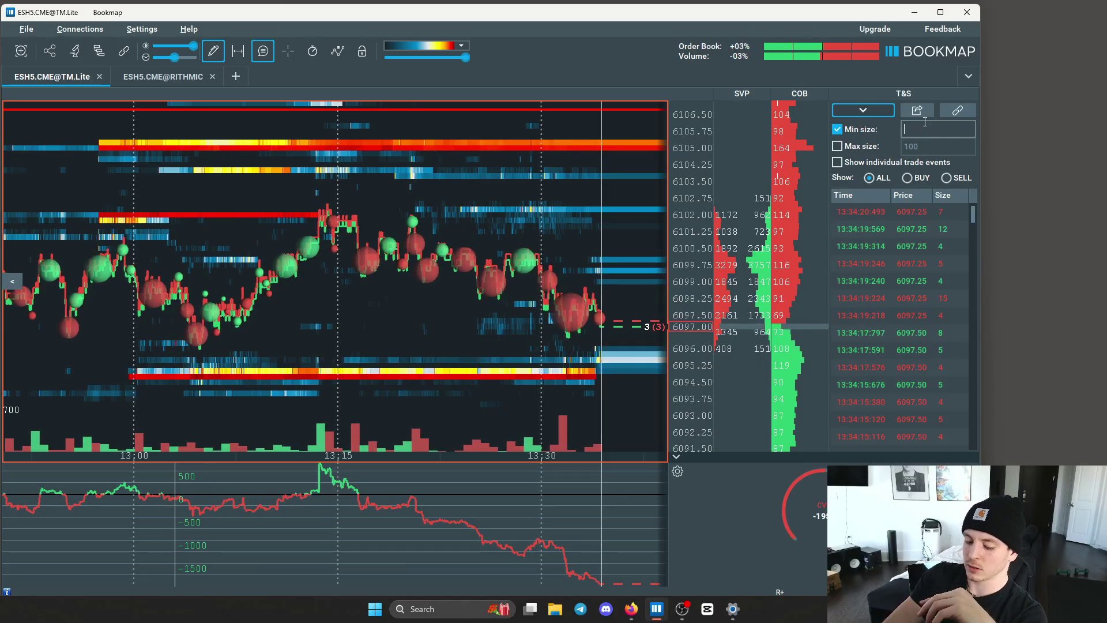
pyautogui.write('50')
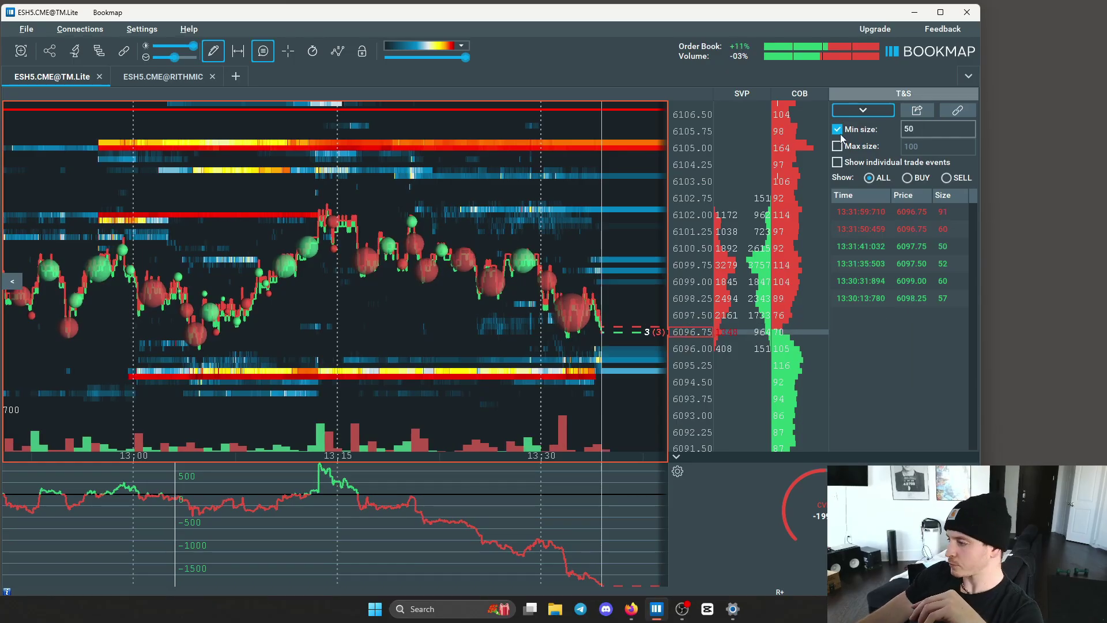
# Examine the latest volume bubbles and nearby liquidity on the heatmap at progressively closer price scales
pyautogui.scroll(-1, 392, 207)
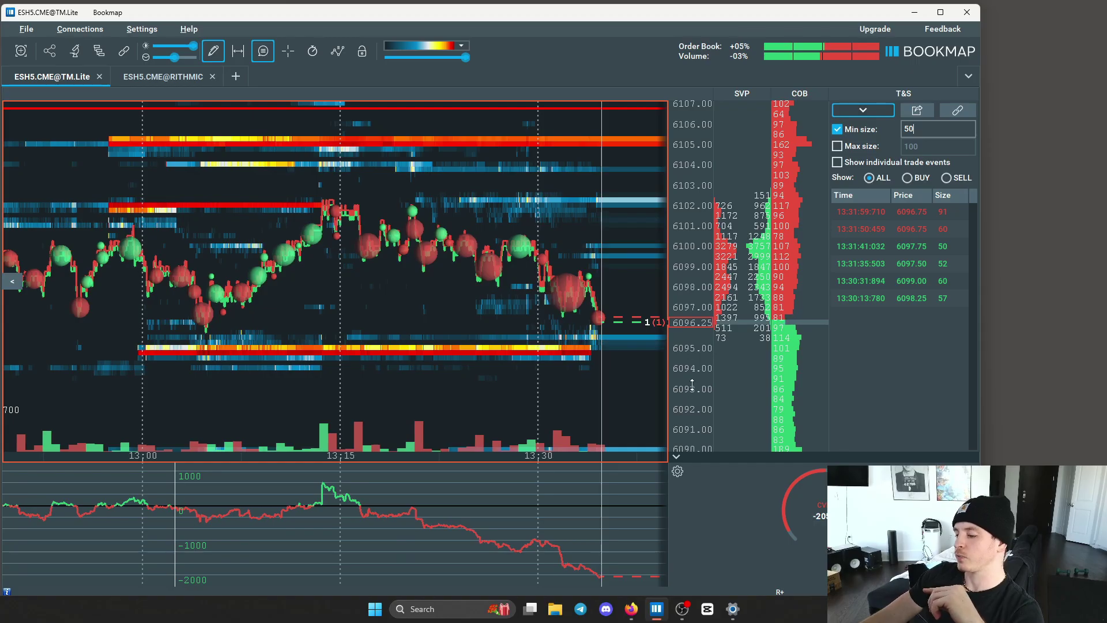
pyautogui.scroll(1, 672, 383)
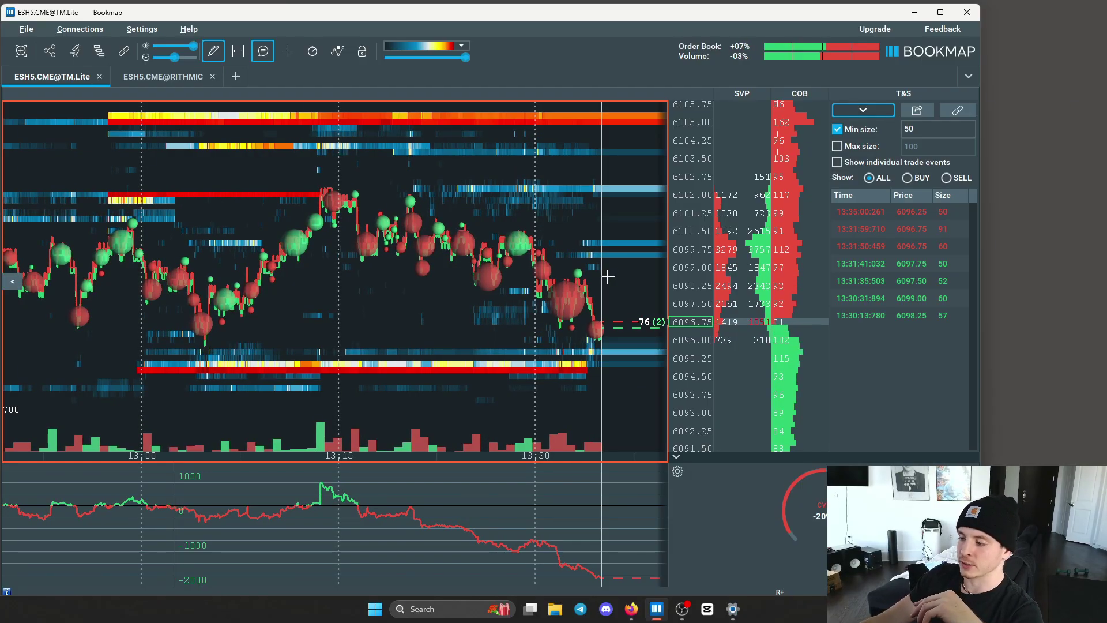
pyautogui.scroll(2, 693, 268)
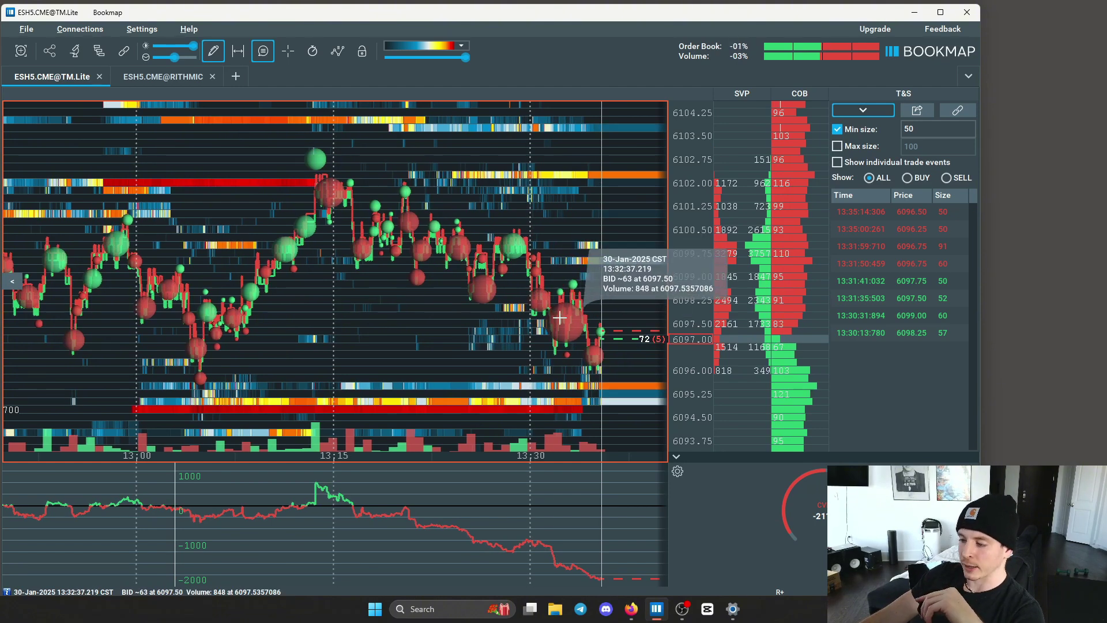
pyautogui.scroll(2, 383, 148)
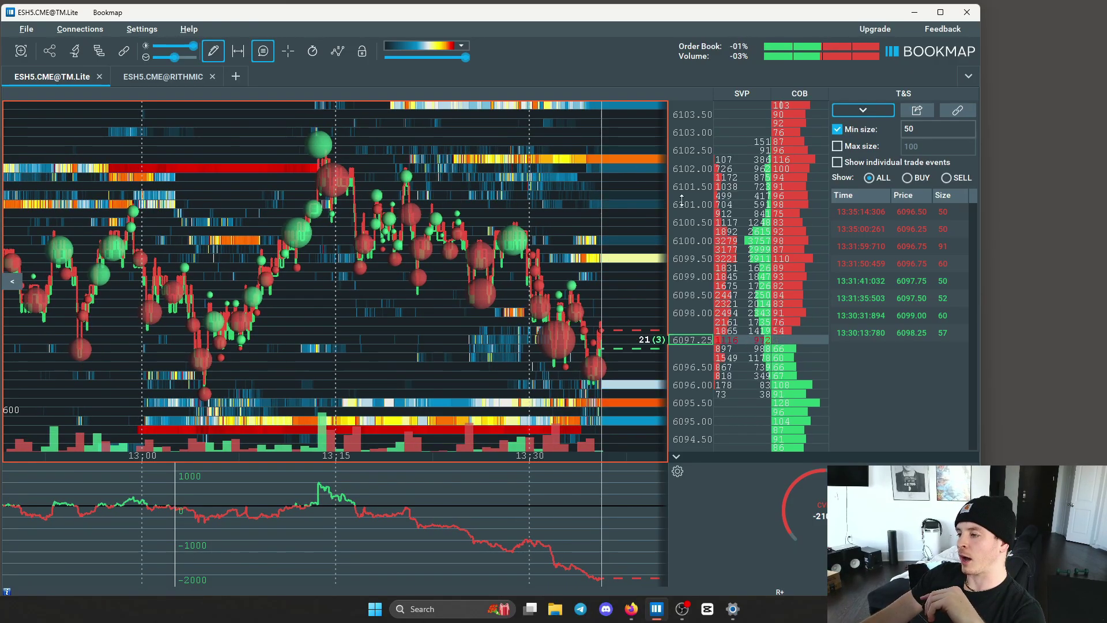
pyautogui.scroll(1, 616, 211)
pyautogui.scroll(-1, 629, 193)
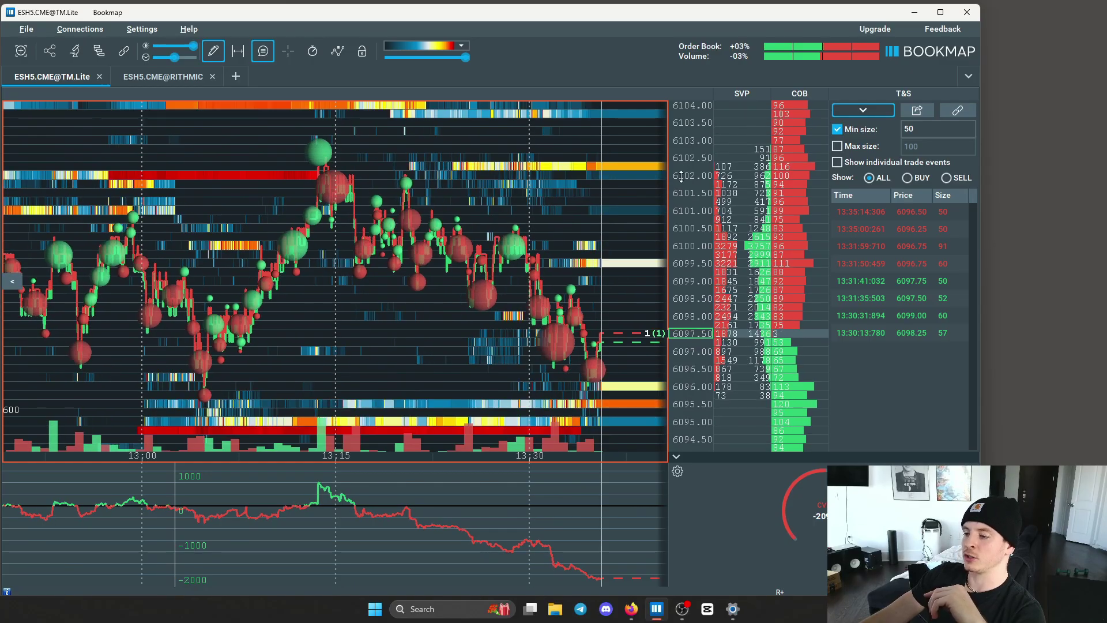
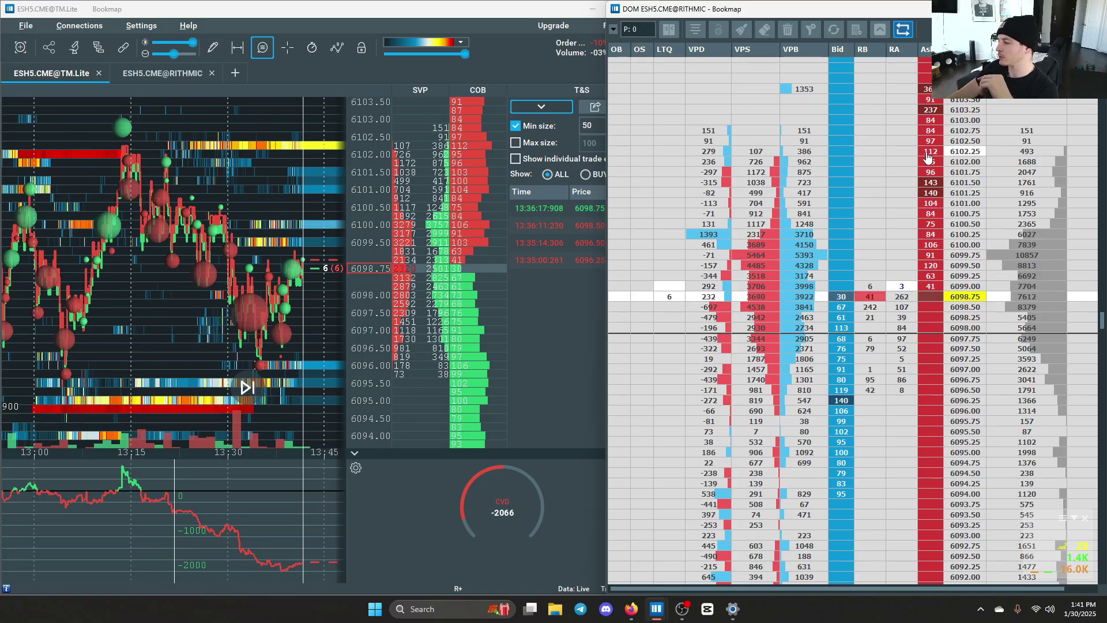
pyautogui.moveTo(34, 309)
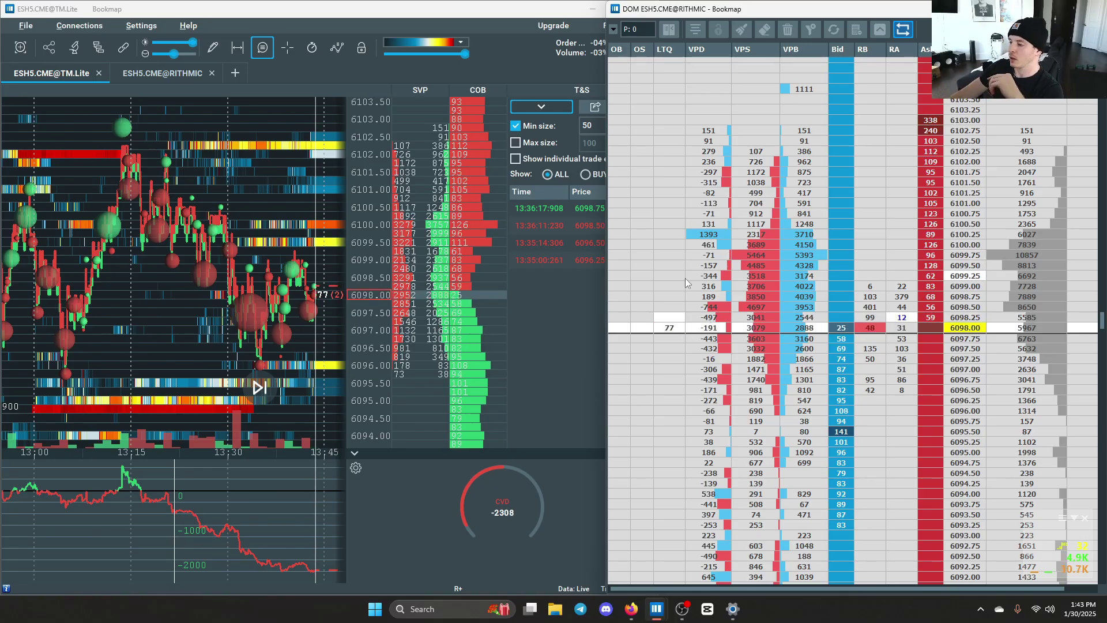
# Examine the heatmap and CVD line over shorter and longer time ranges, and compare them with the ES DOM ladder
pyautogui.click(584, 319)
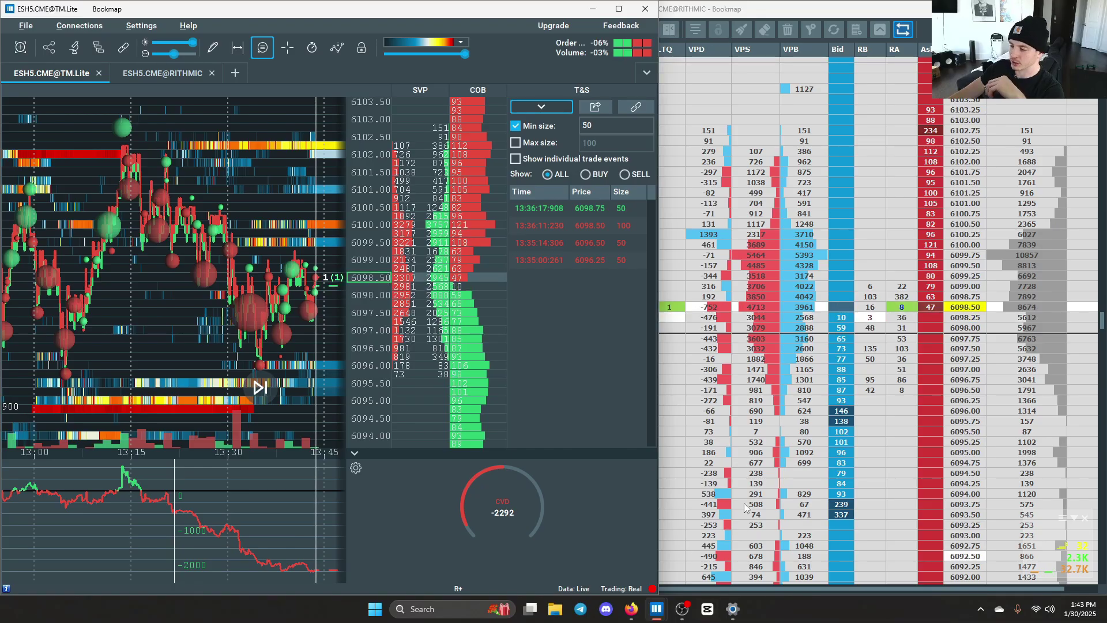
pyautogui.scroll(-1, 228, 519)
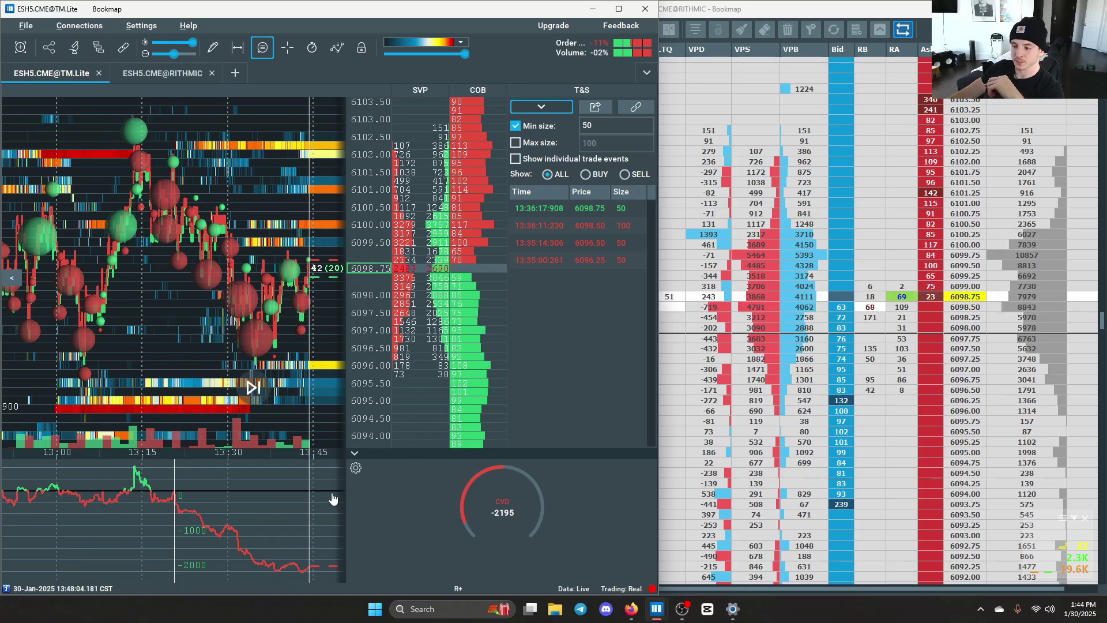
pyautogui.scroll(3, 286, 376)
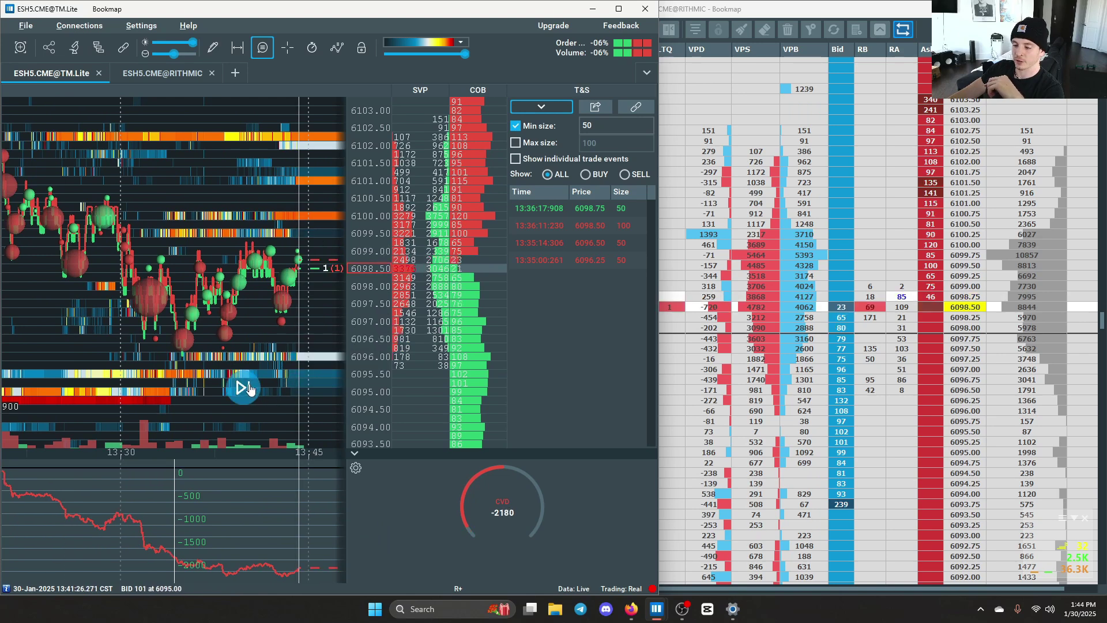
pyautogui.scroll(-3, 276, 167)
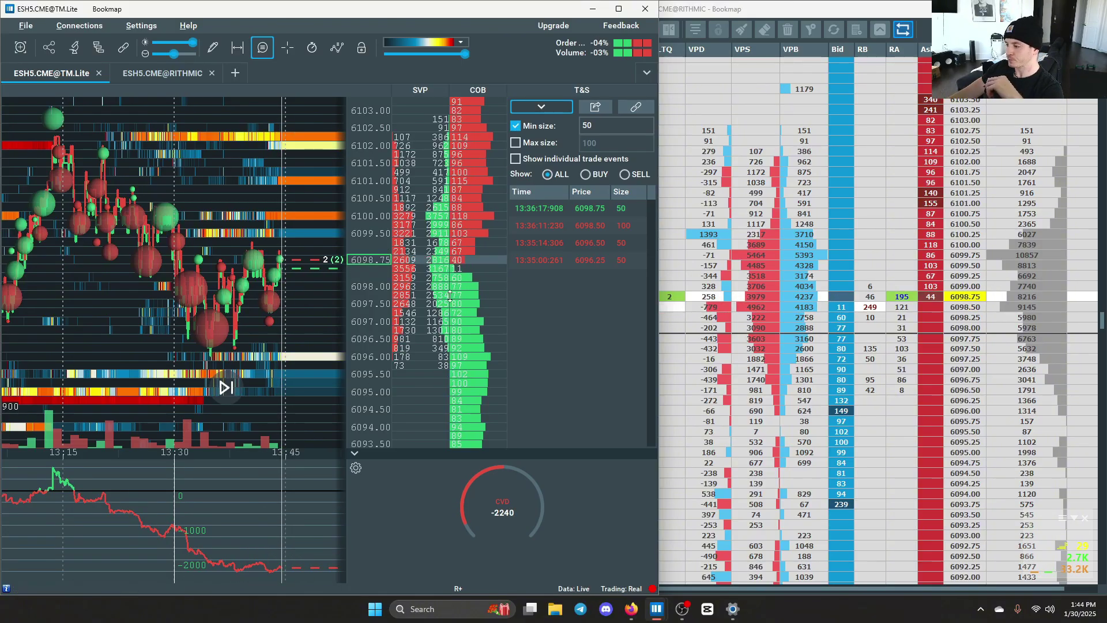
pyautogui.click(710, 10)
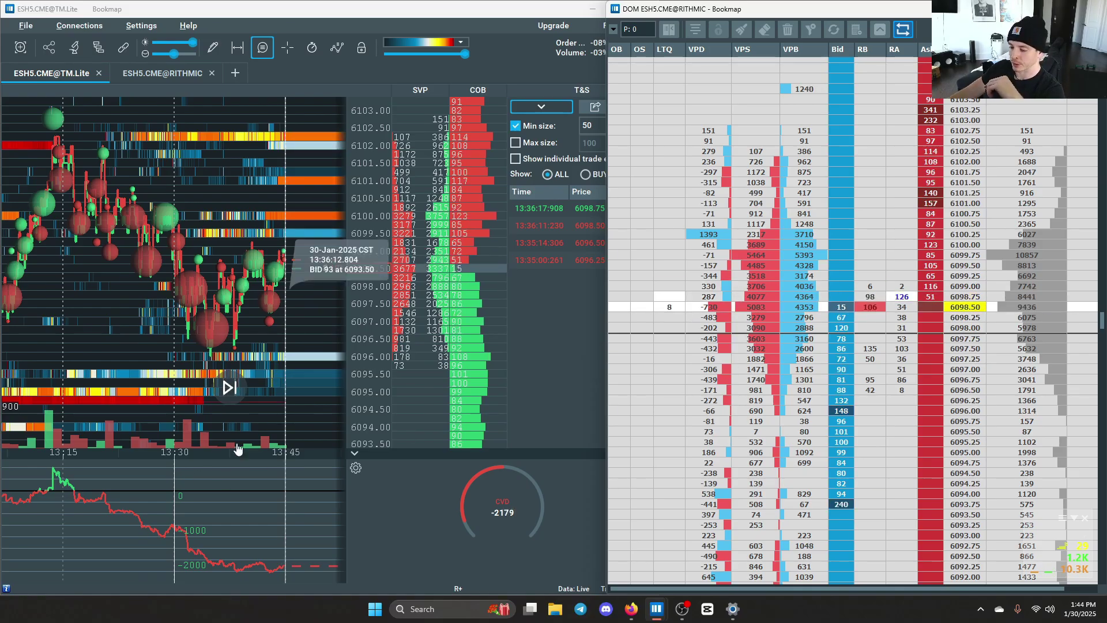
# Widen the heatmap window and remove the T&S column through the column configuration
pyautogui.click(527, 181)
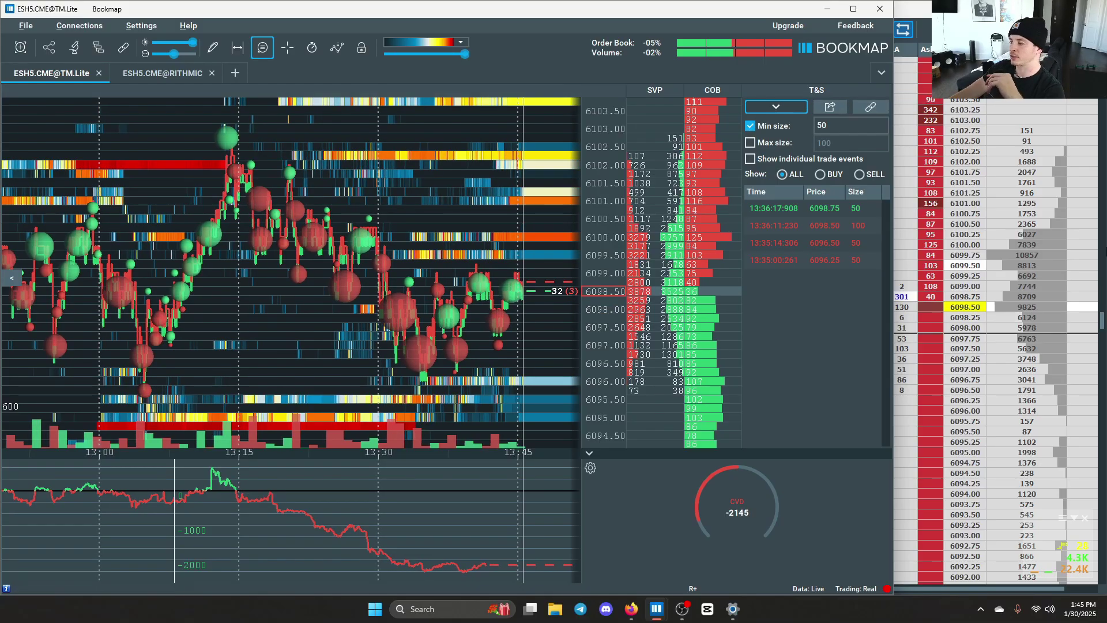
pyautogui.click(774, 107)
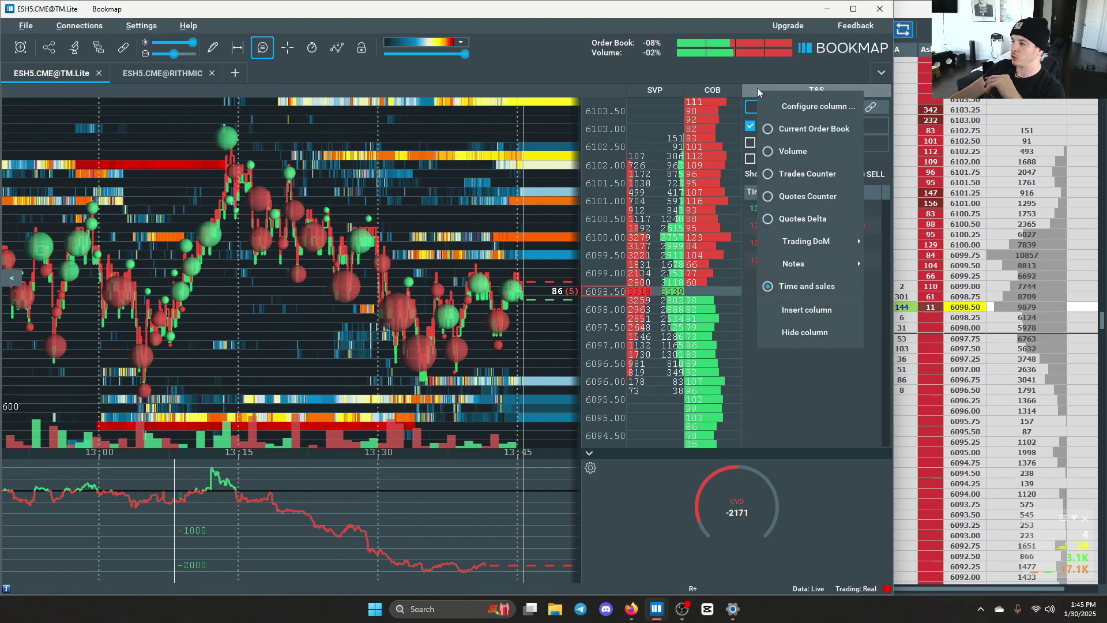
pyautogui.click(776, 106)
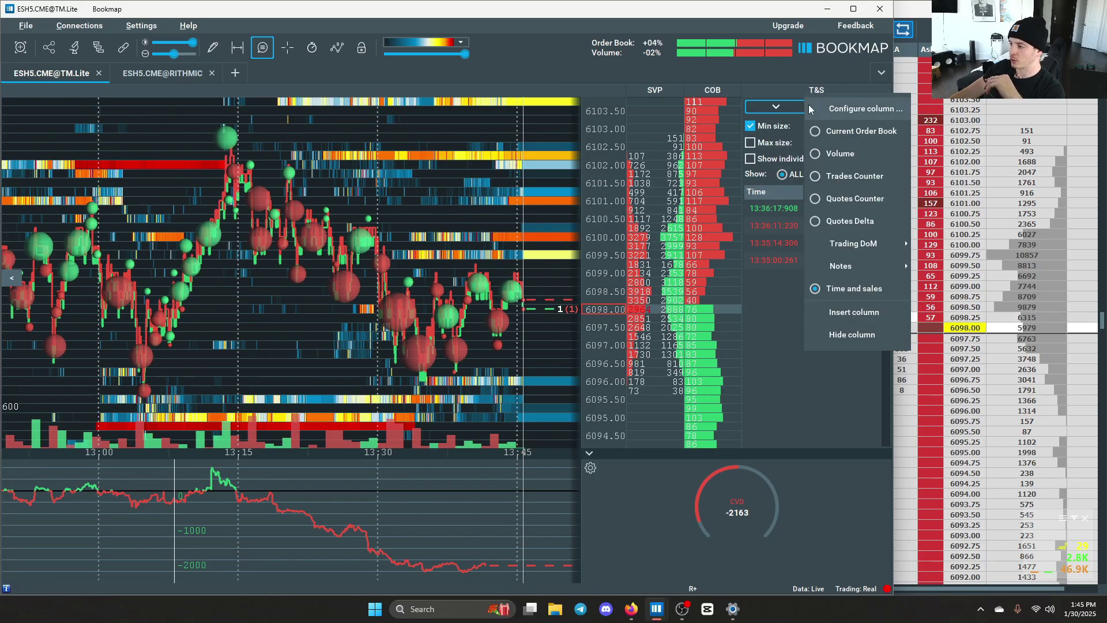
pyautogui.click(815, 106)
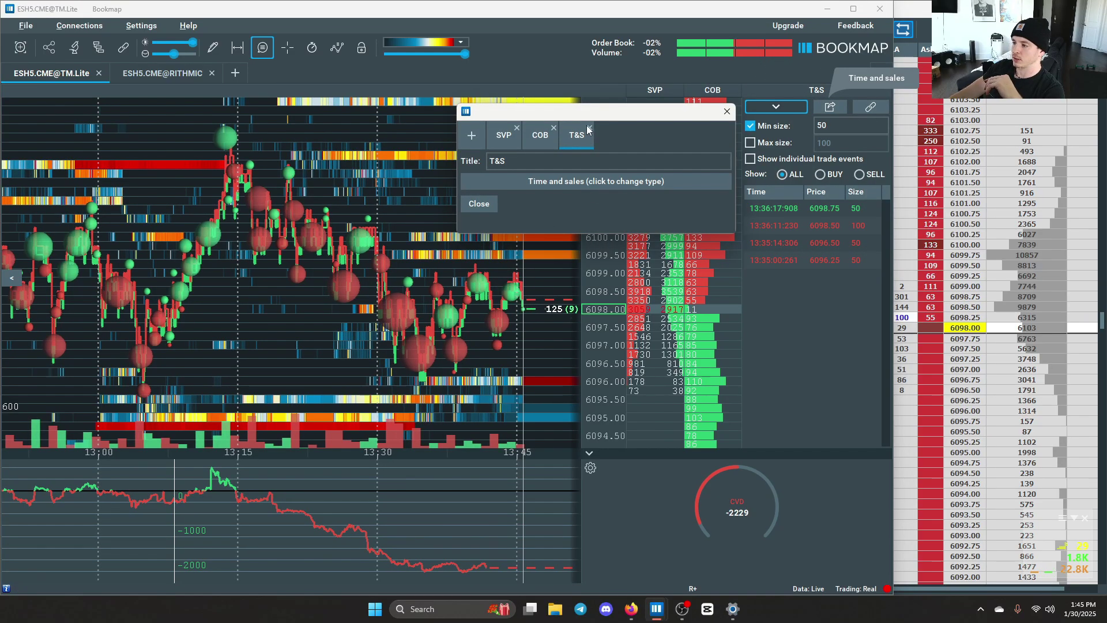
pyautogui.click(589, 128)
pyautogui.moveTo(550, 112); pyautogui.dragTo(355, 113)
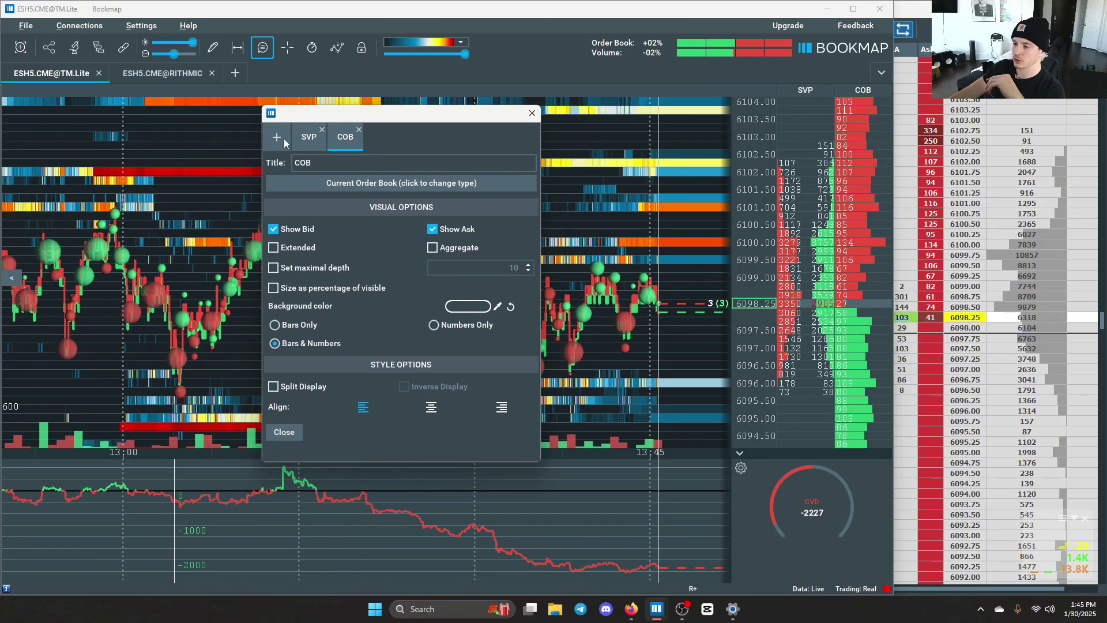
# Create a new column of type Time and sales, keeping the default title
pyautogui.click(284, 139)
pyautogui.click(367, 200)
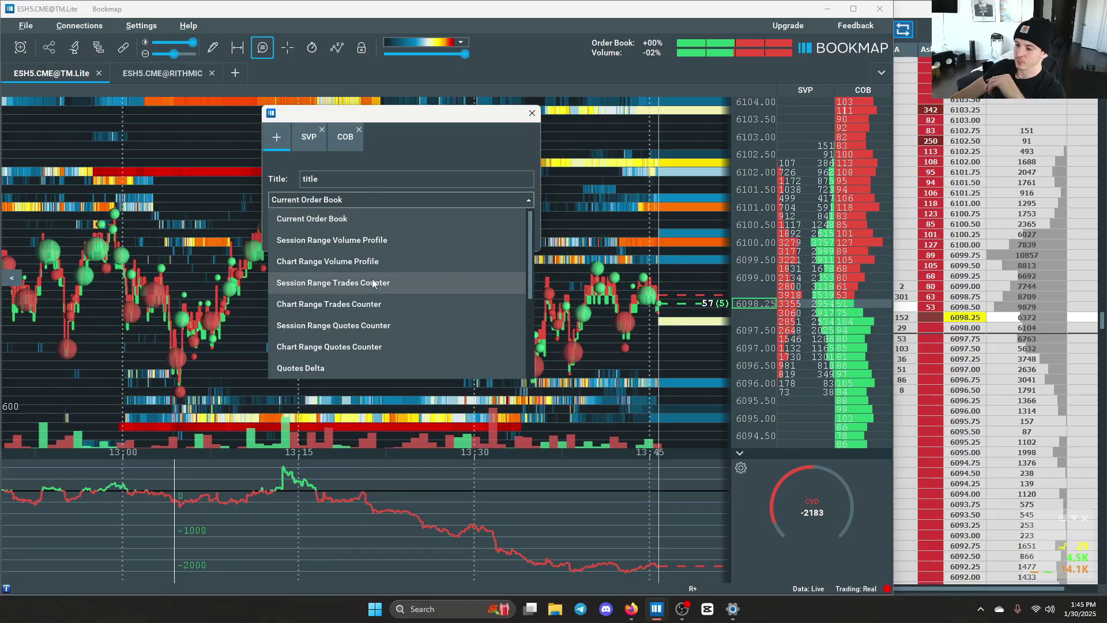
pyautogui.scroll(-5, 358, 317)
pyautogui.scroll(4, 344, 352)
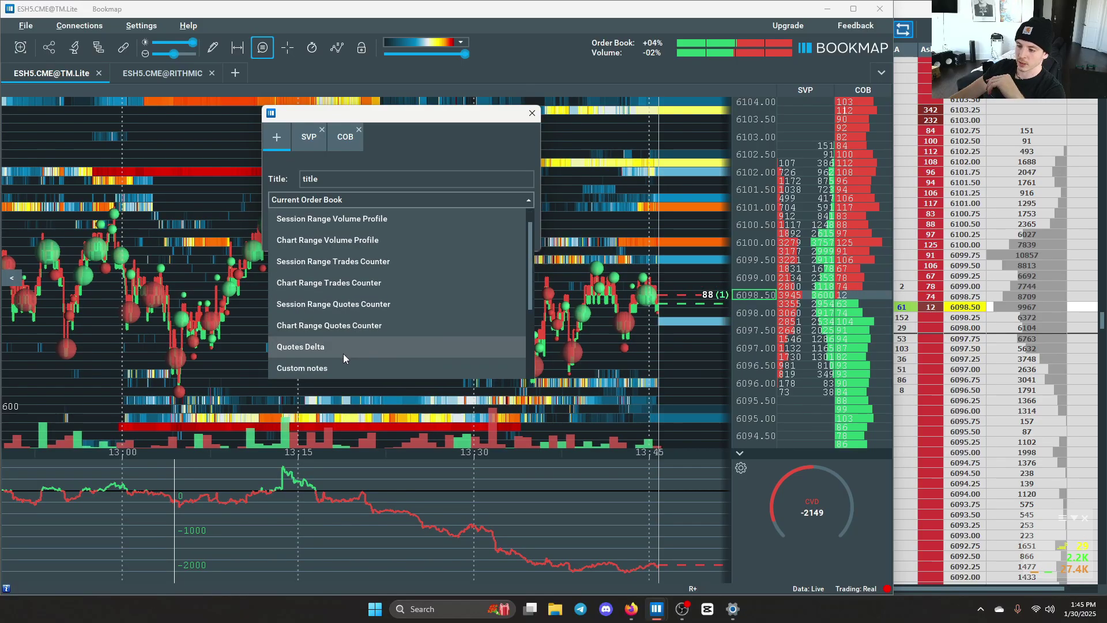
pyautogui.scroll(1, 363, 277)
pyautogui.scroll(-3, 333, 241)
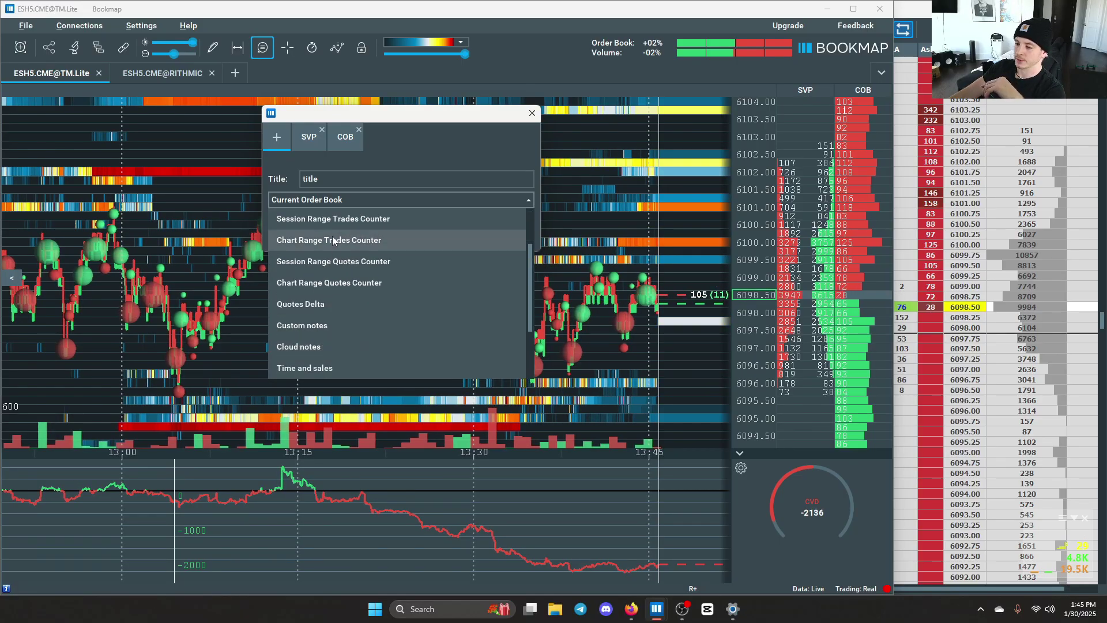
pyautogui.scroll(-4, 369, 311)
pyautogui.click(361, 290)
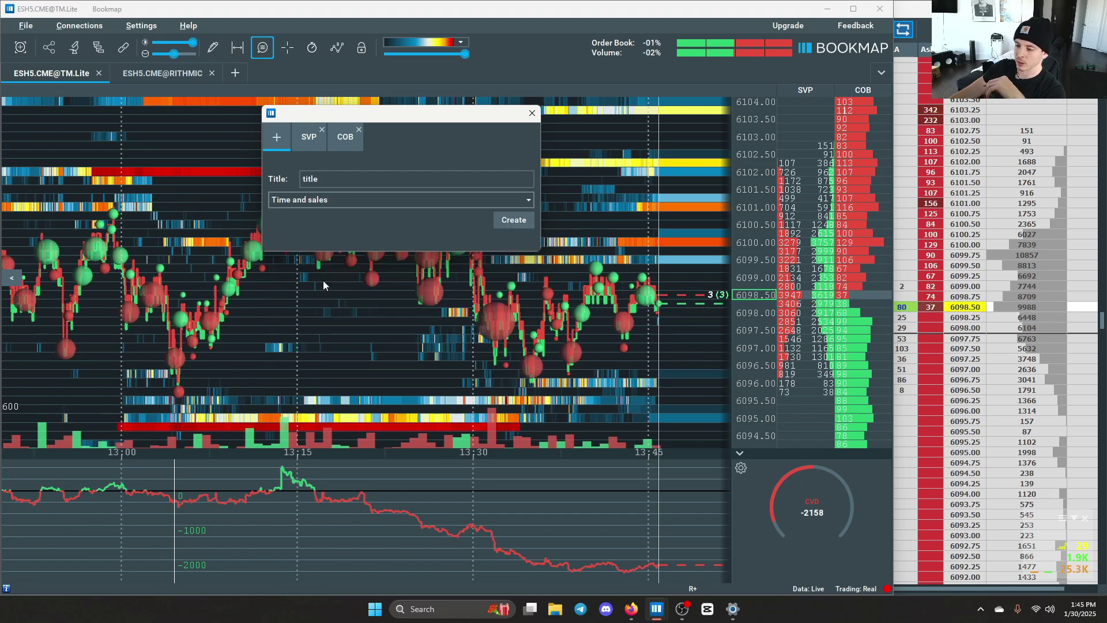
pyautogui.click(514, 220)
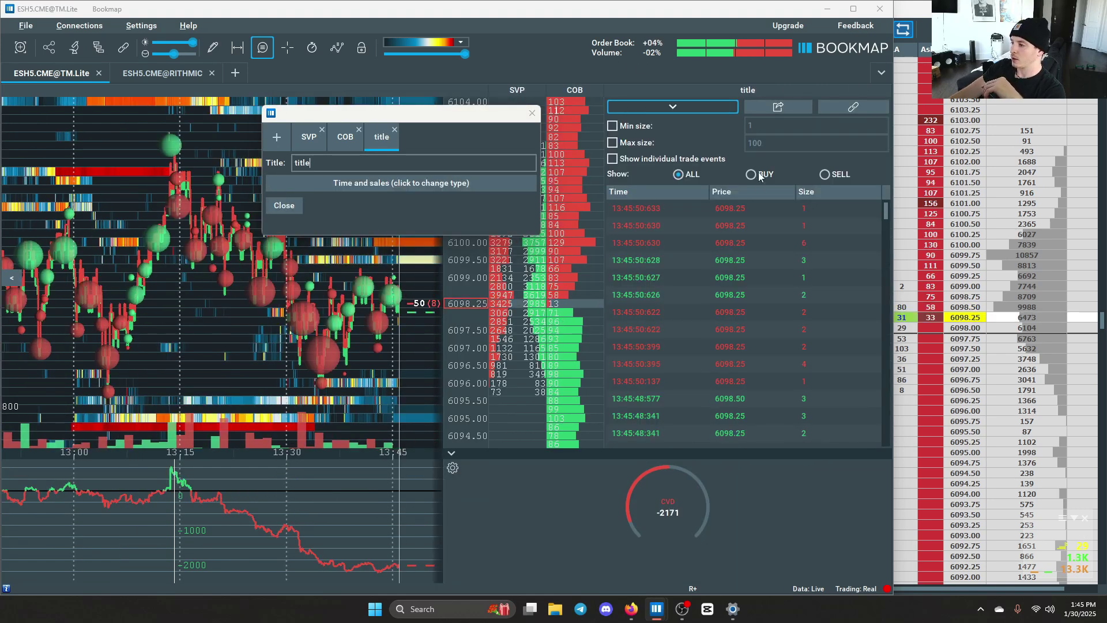
pyautogui.click(285, 205)
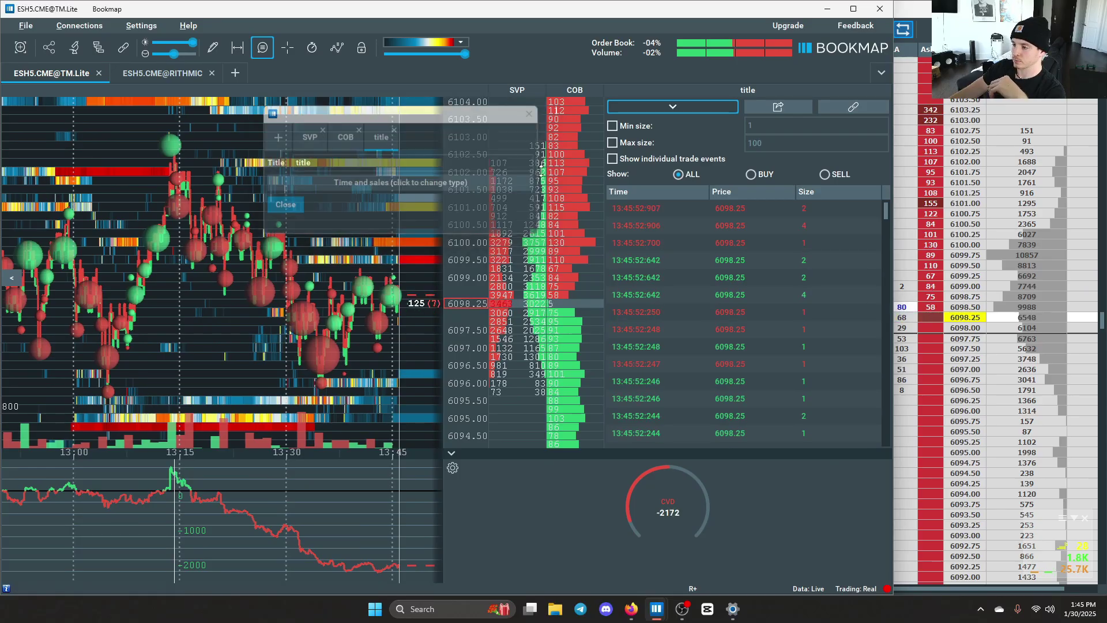
# Enable the minimum size filter in the new time and sales column and set it to 50
pyautogui.click(613, 126)
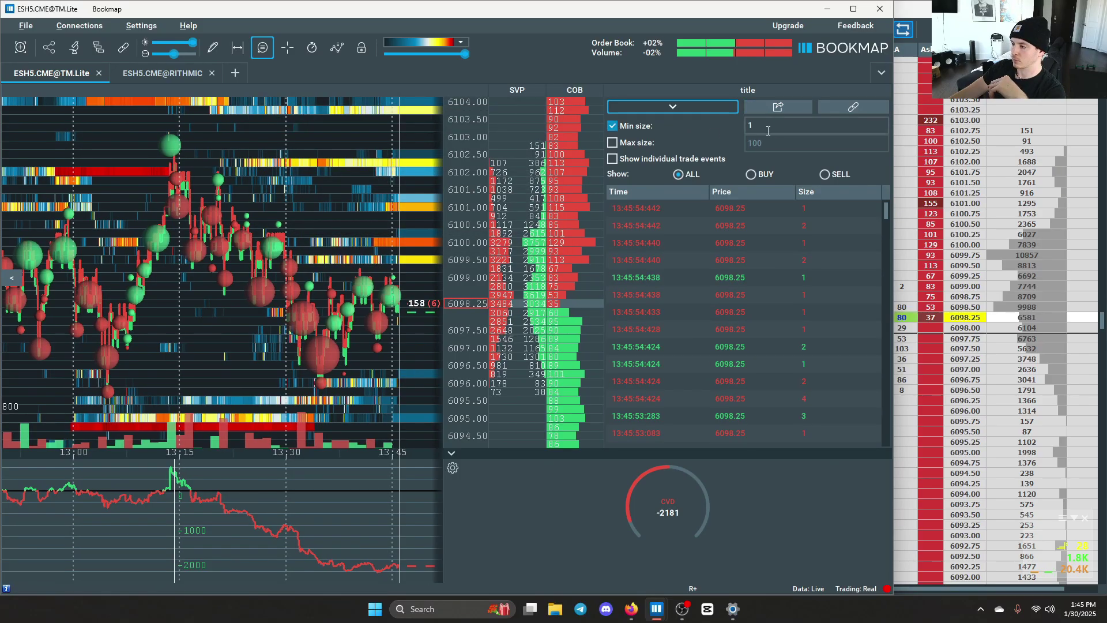
pyautogui.doubleClick(762, 119)
pyautogui.write('5')
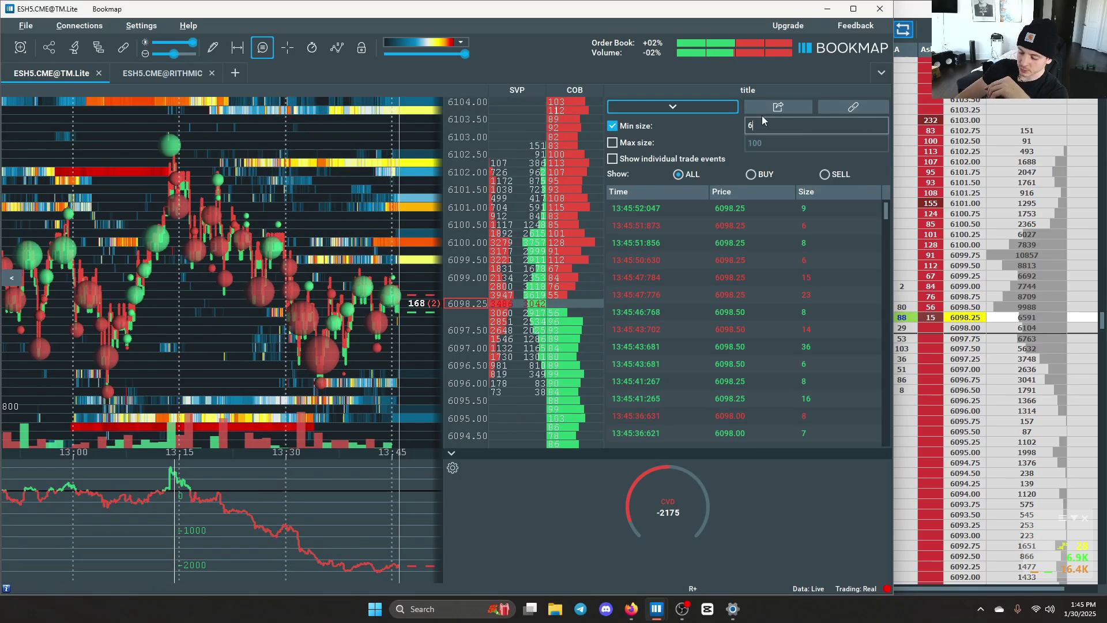
pyautogui.write('0')
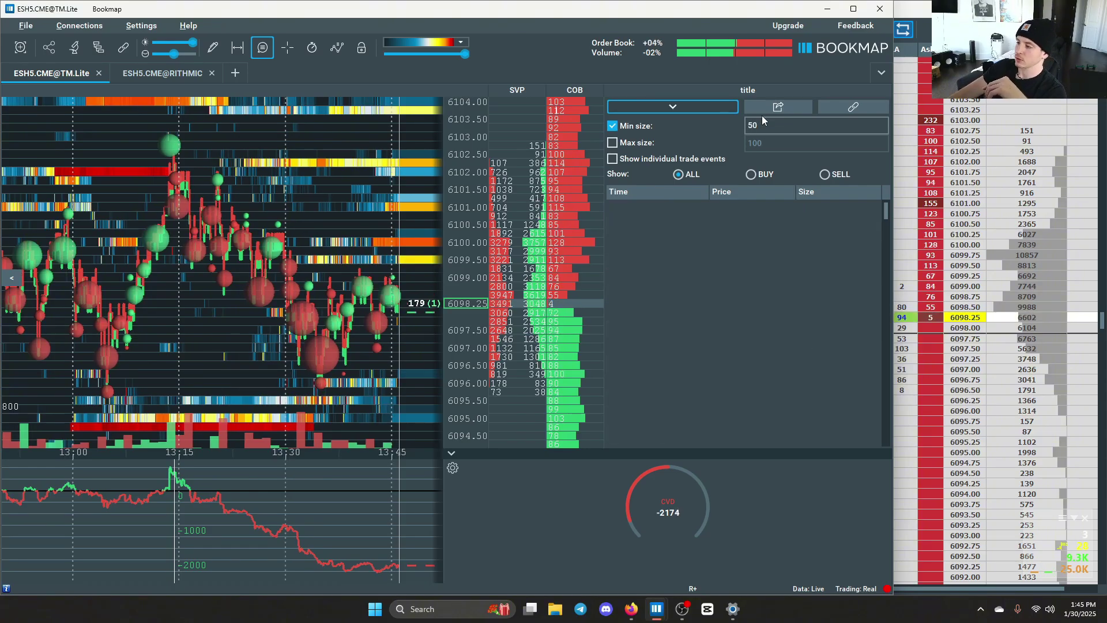
# Narrow the time and sales column and shrink the heatmap window so the DOM ladder is uncovered beside it
pyautogui.moveTo(605, 92); pyautogui.dragTo(762, 95)
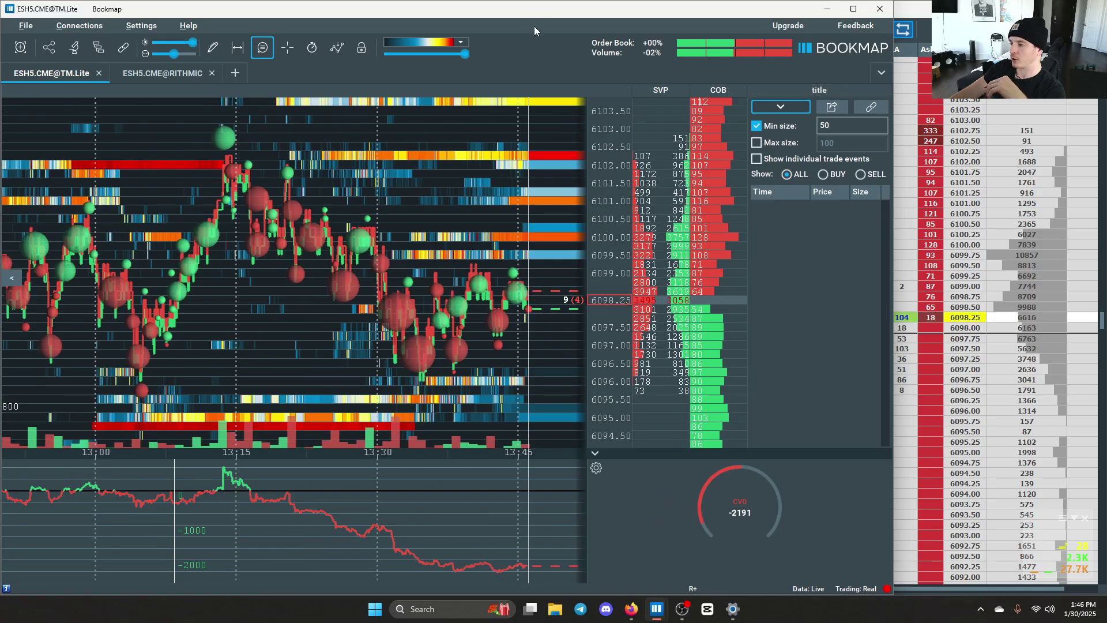
pyautogui.moveTo(893, 8); pyautogui.dragTo(661, 8)
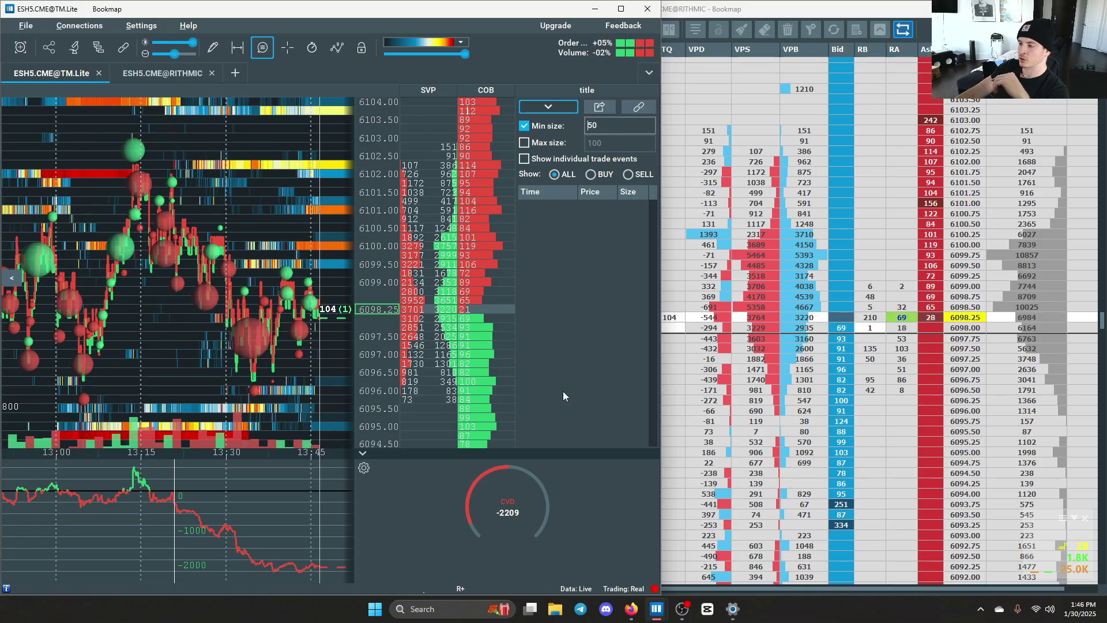
pyautogui.click(612, 122)
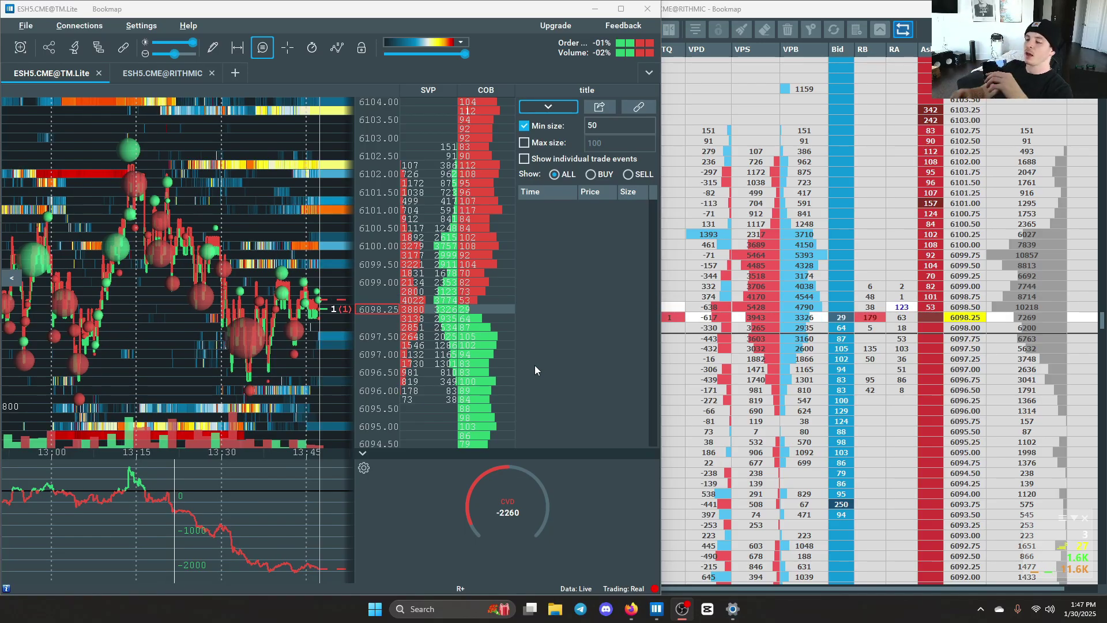
# Examine the resting liquidity above and below price at wider and closer price scales, and return the heatmap to the live price
pyautogui.scroll(-2, 377, 171)
pyautogui.scroll(-2, 378, 171)
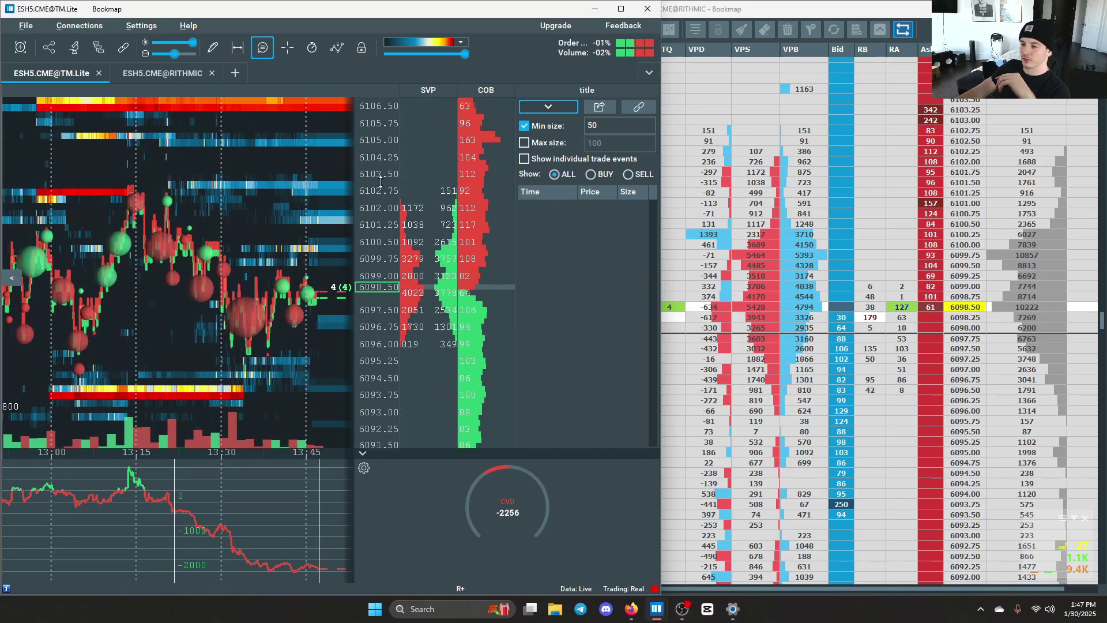
pyautogui.scroll(-3, 376, 159)
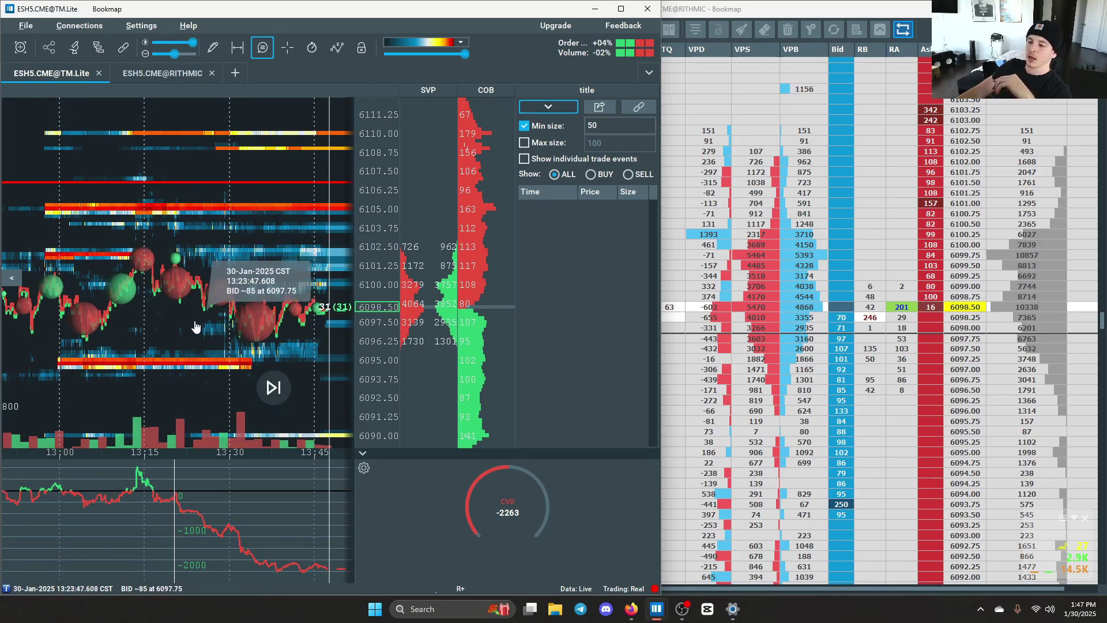
pyautogui.scroll(3, 372, 197)
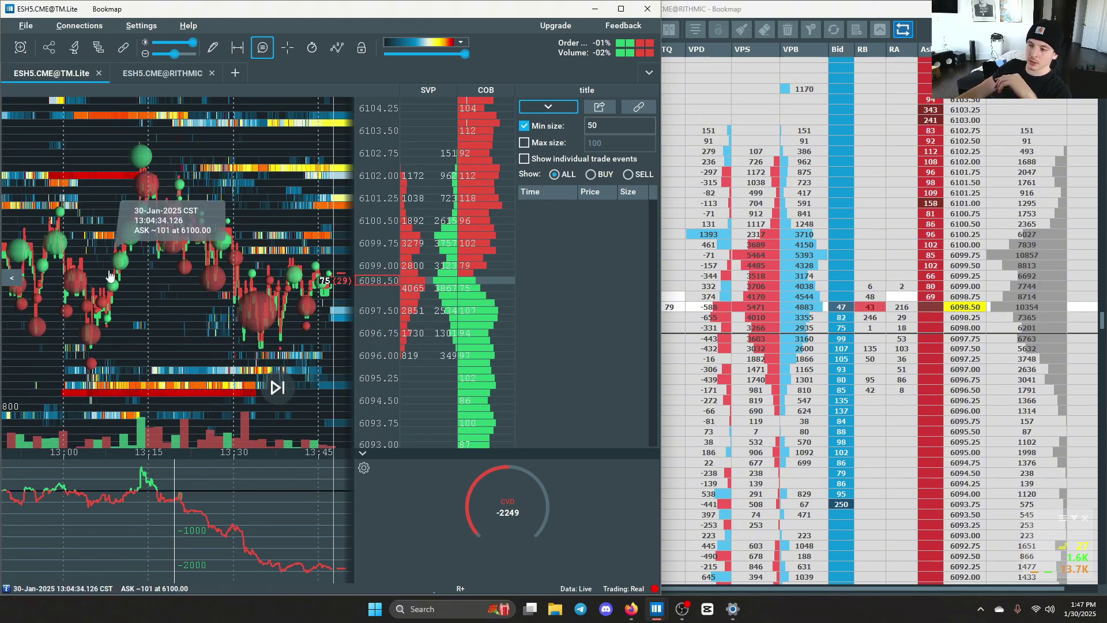
pyautogui.scroll(2, 168, 300)
pyautogui.moveTo(233, 373); pyautogui.dragTo(170, 365)
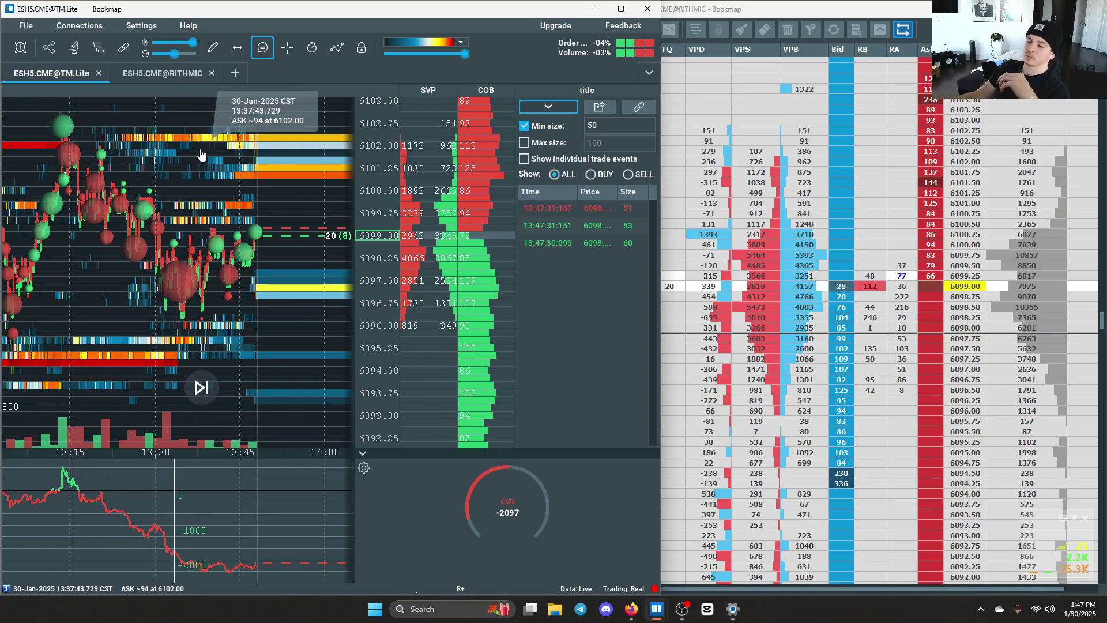
pyautogui.scroll(-1, 288, 242)
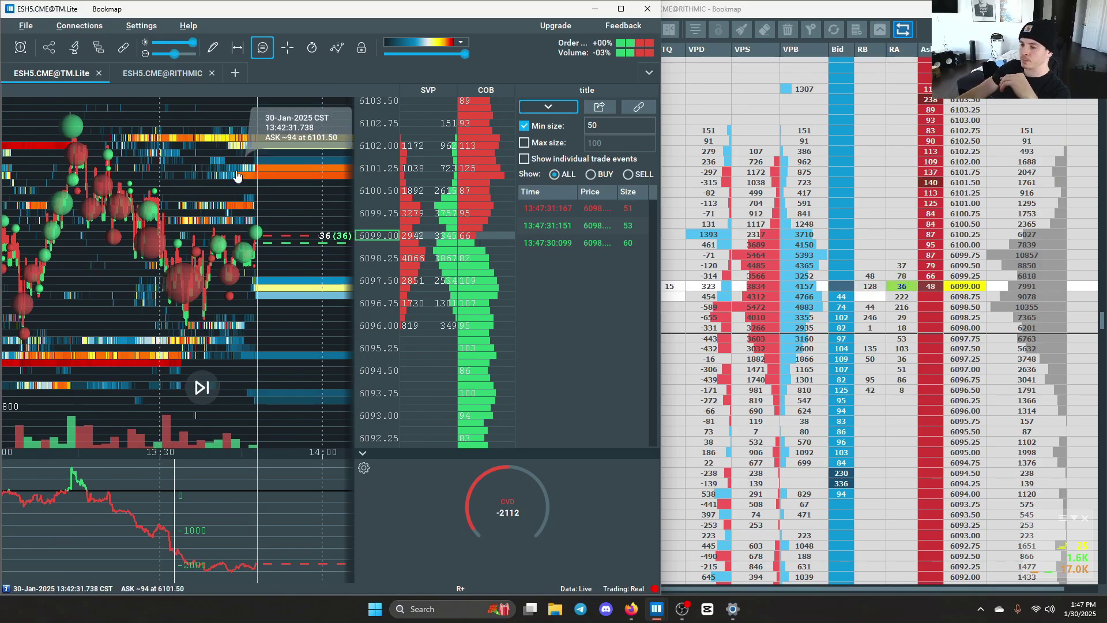
pyautogui.click(198, 389)
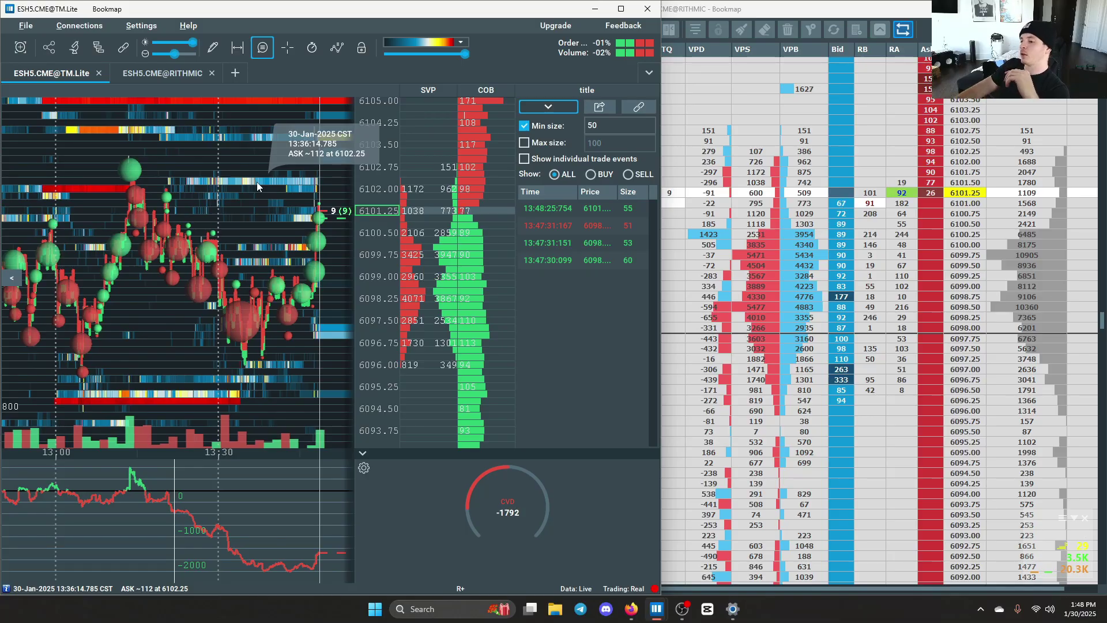
# Examine the ask liquidity near 6101.25, the large volume bubble around 13:34 and the CVD line over shorter and longer time ranges
pyautogui.scroll(2, 230, 263)
pyautogui.moveTo(378, 261); pyautogui.dragTo(378, 274)
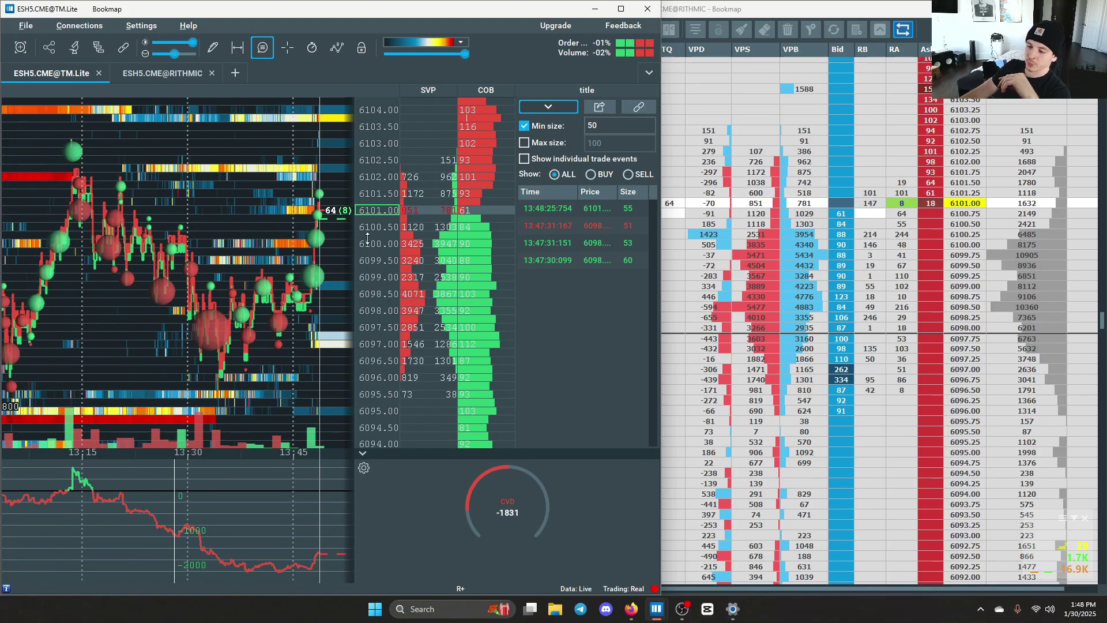
pyautogui.scroll(3, 260, 156)
pyautogui.scroll(-3, 127, 210)
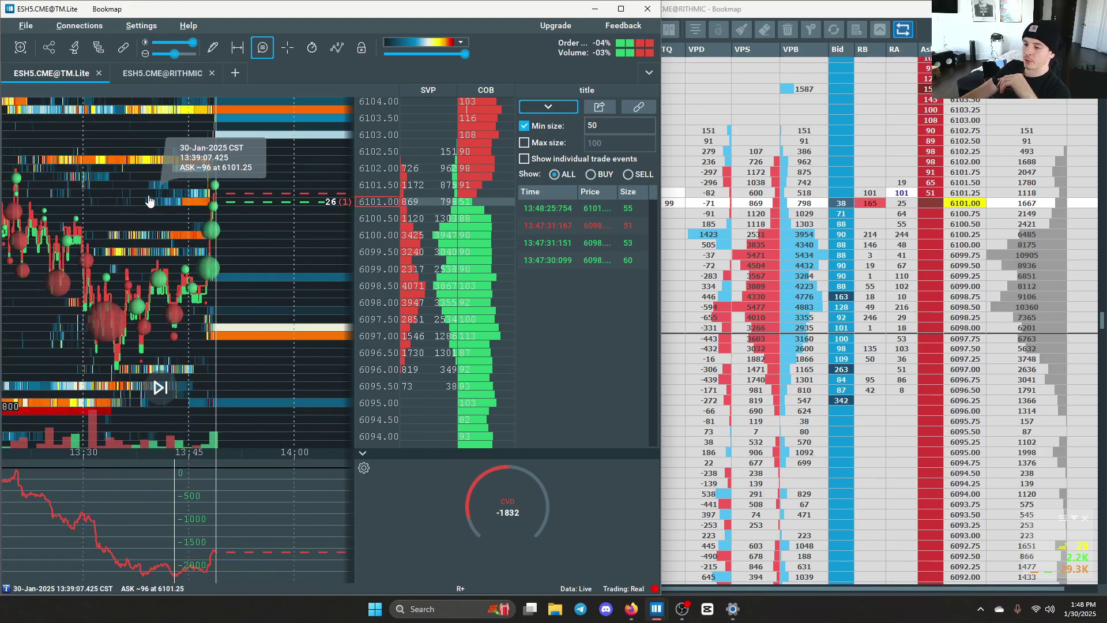
pyautogui.scroll(2, 215, 192)
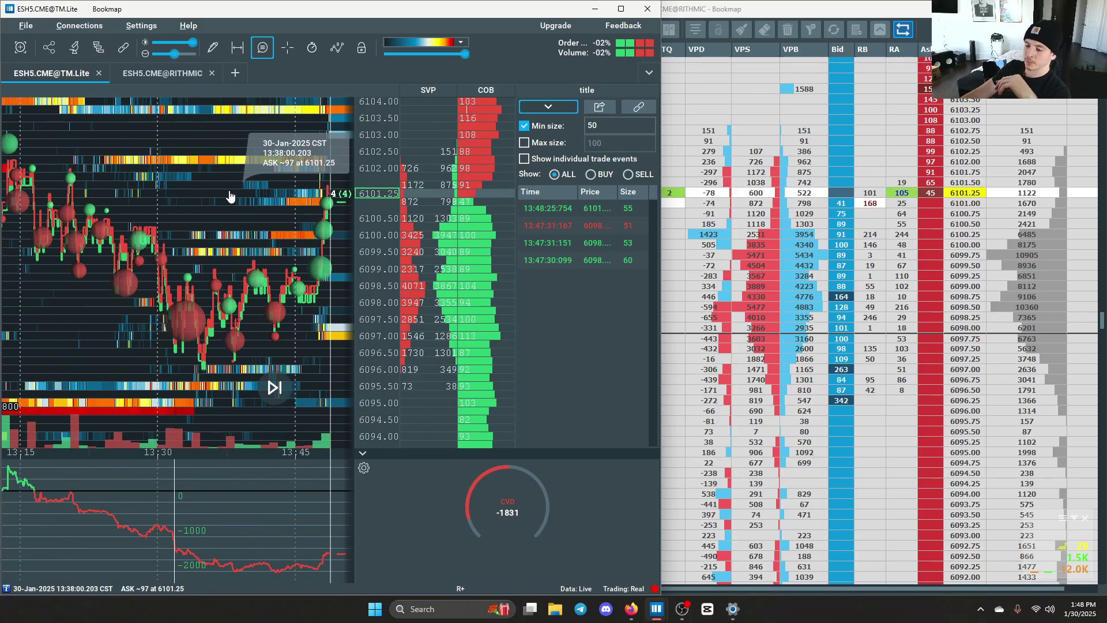
pyautogui.scroll(-2, 191, 212)
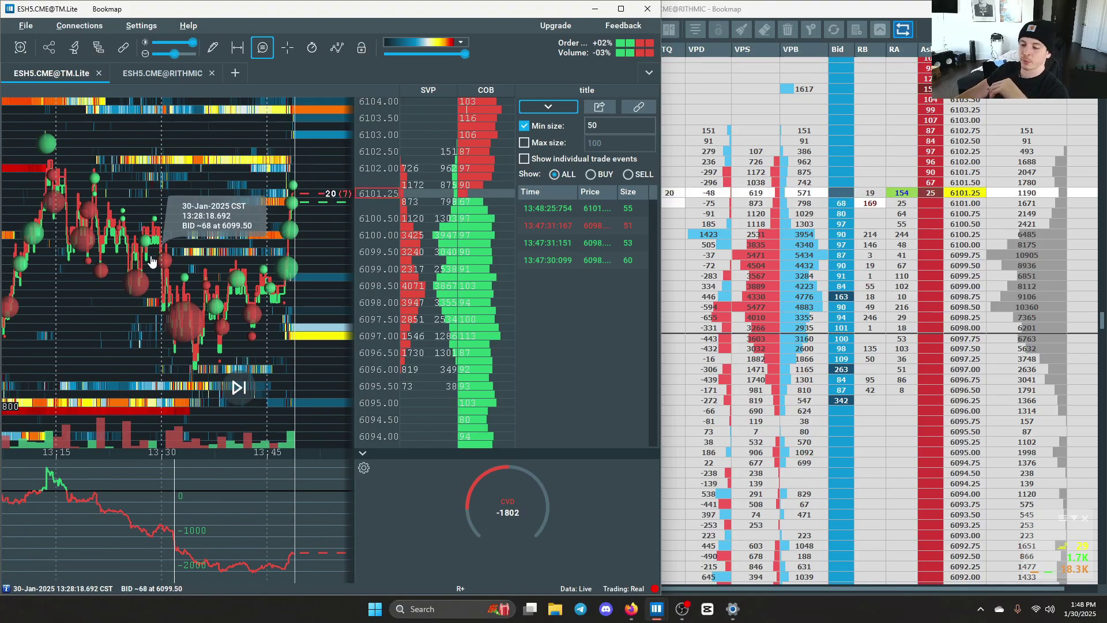
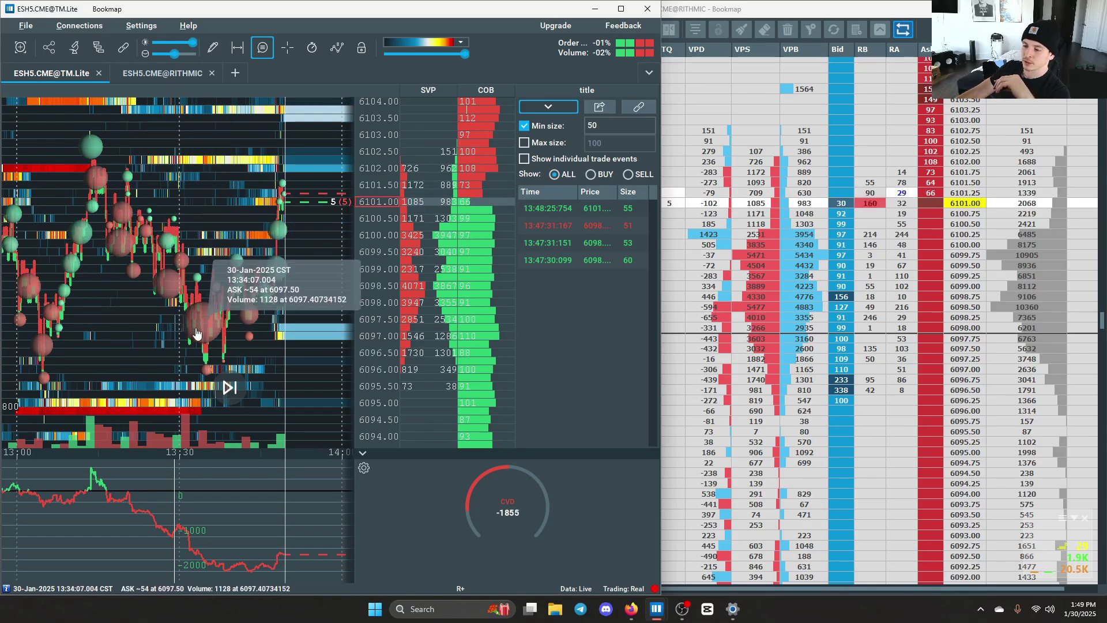
pyautogui.scroll(2, 196, 333)
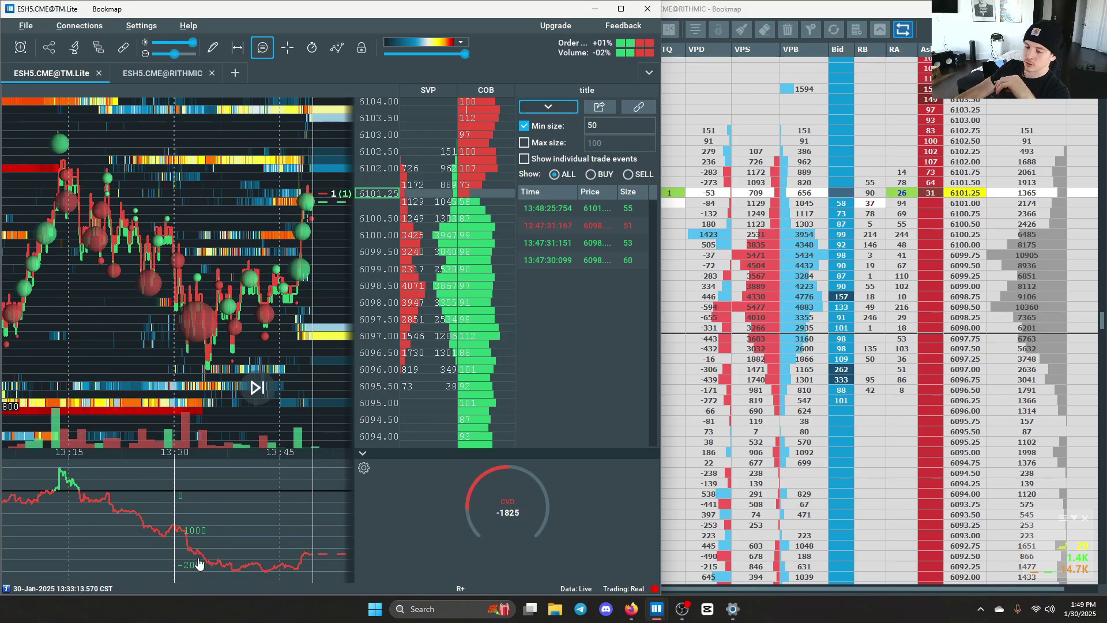
pyautogui.scroll(1, 241, 568)
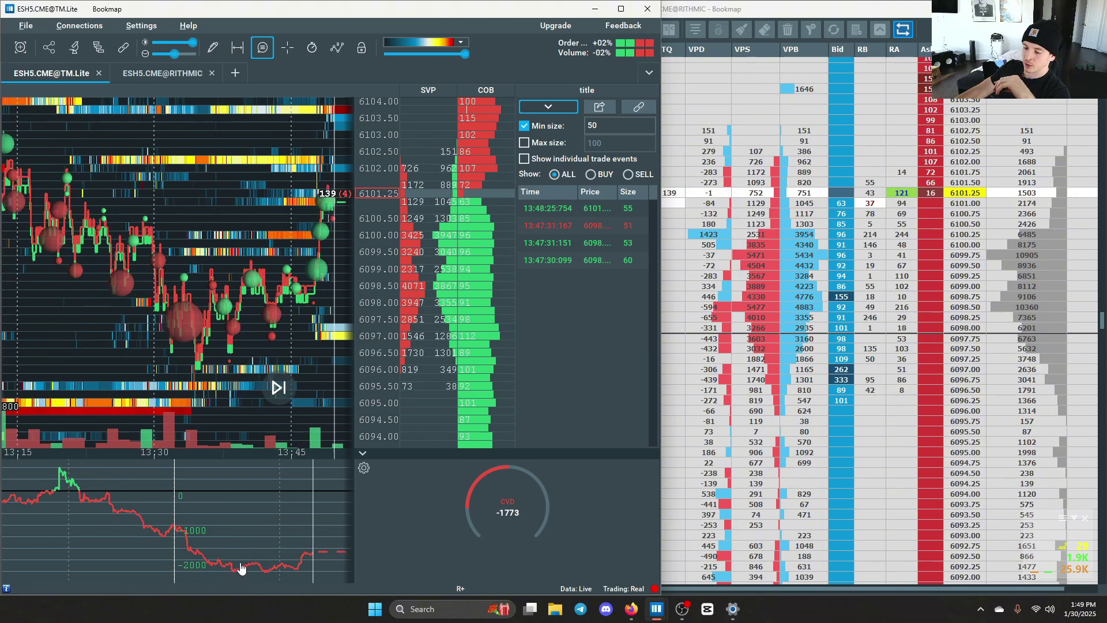
# Examine the bid liquidity near 6097, the volume bubble around 13:33 and the CVD line over shorter and longer time ranges
pyautogui.scroll(-2, 241, 568)
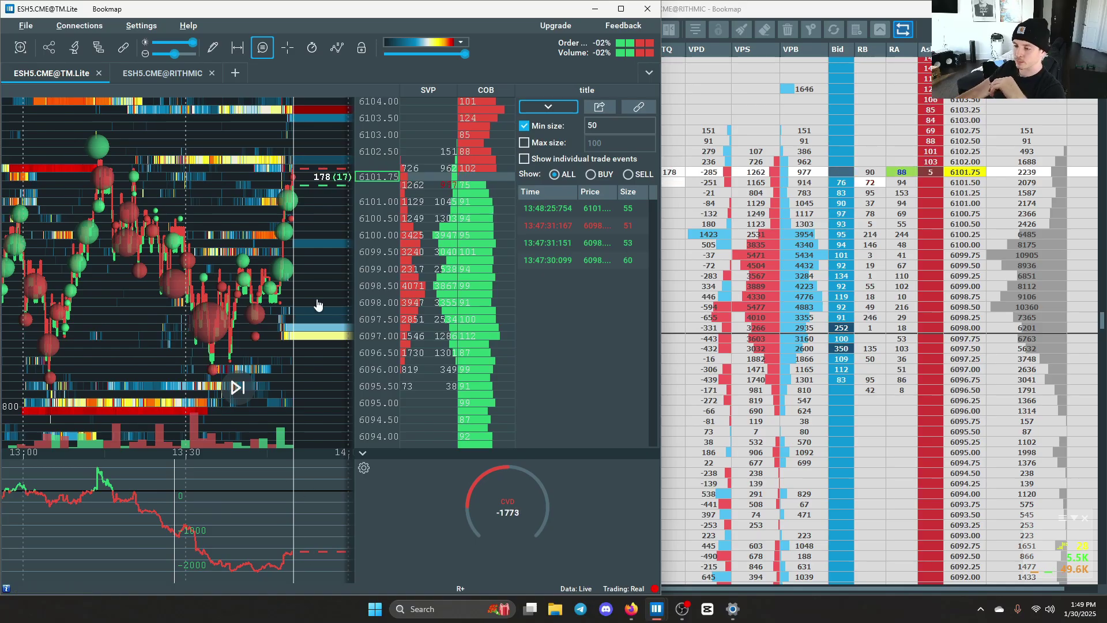
pyautogui.scroll(3, 315, 311)
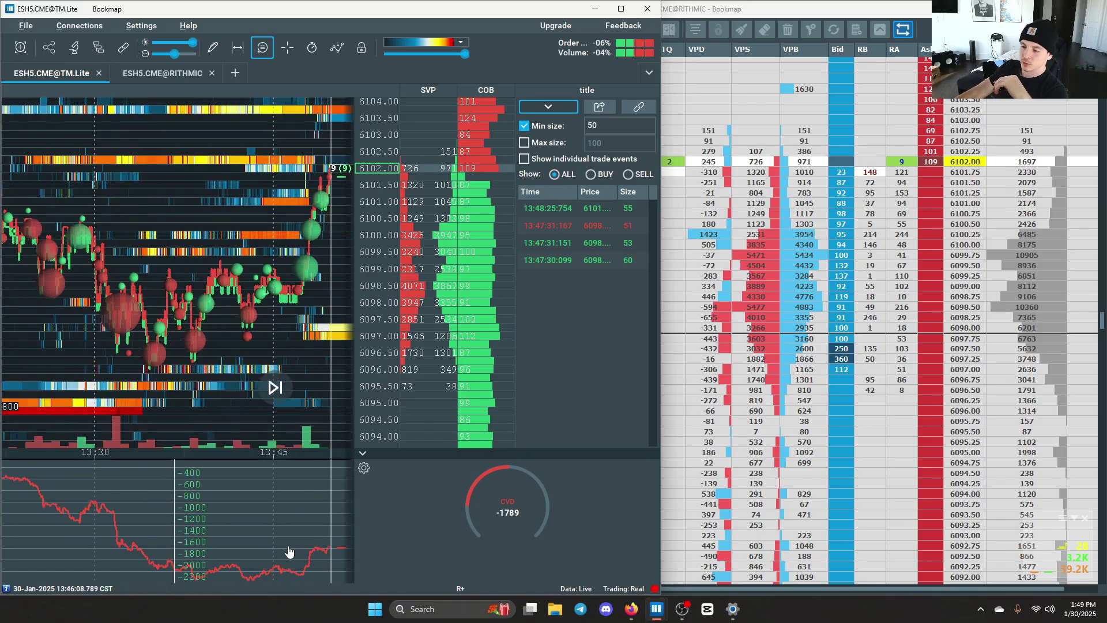
pyautogui.scroll(3, 277, 323)
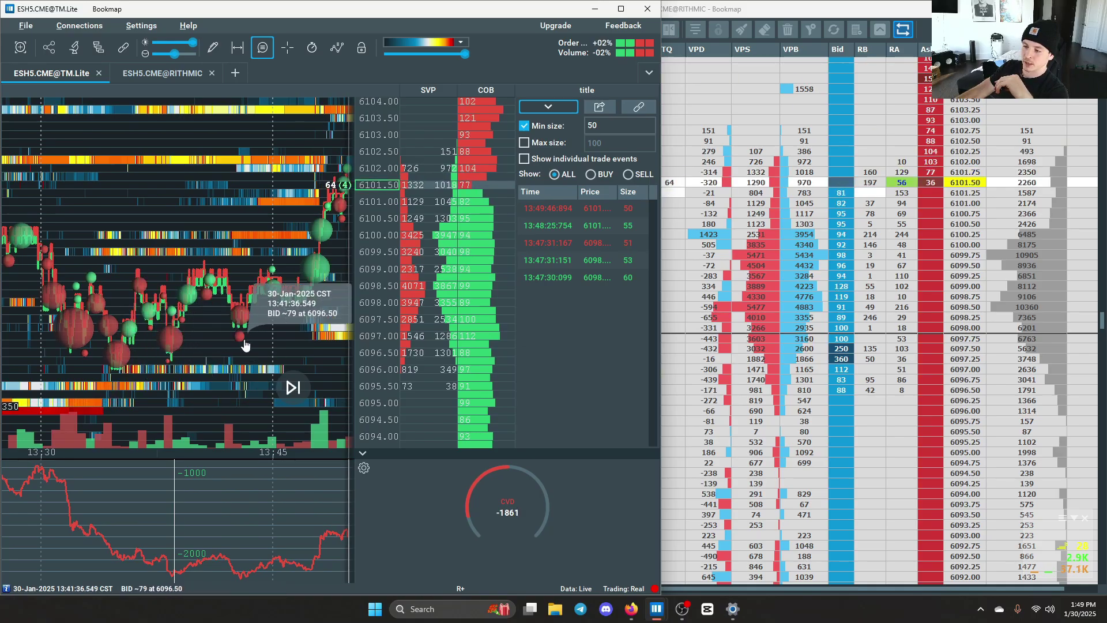
pyautogui.scroll(-3, 307, 306)
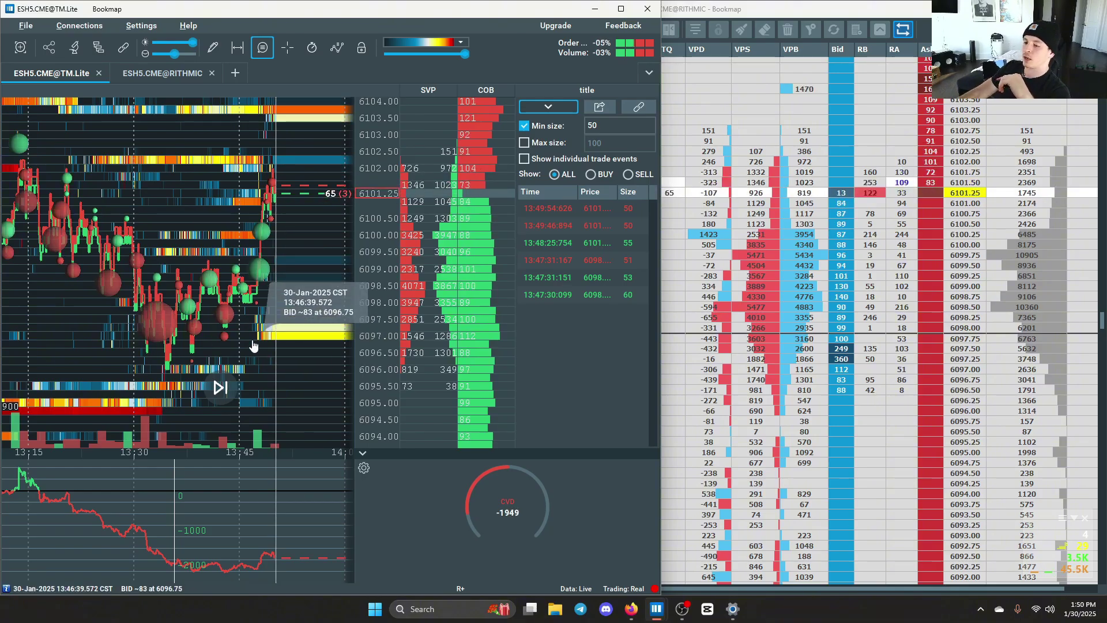
pyautogui.scroll(3, 271, 317)
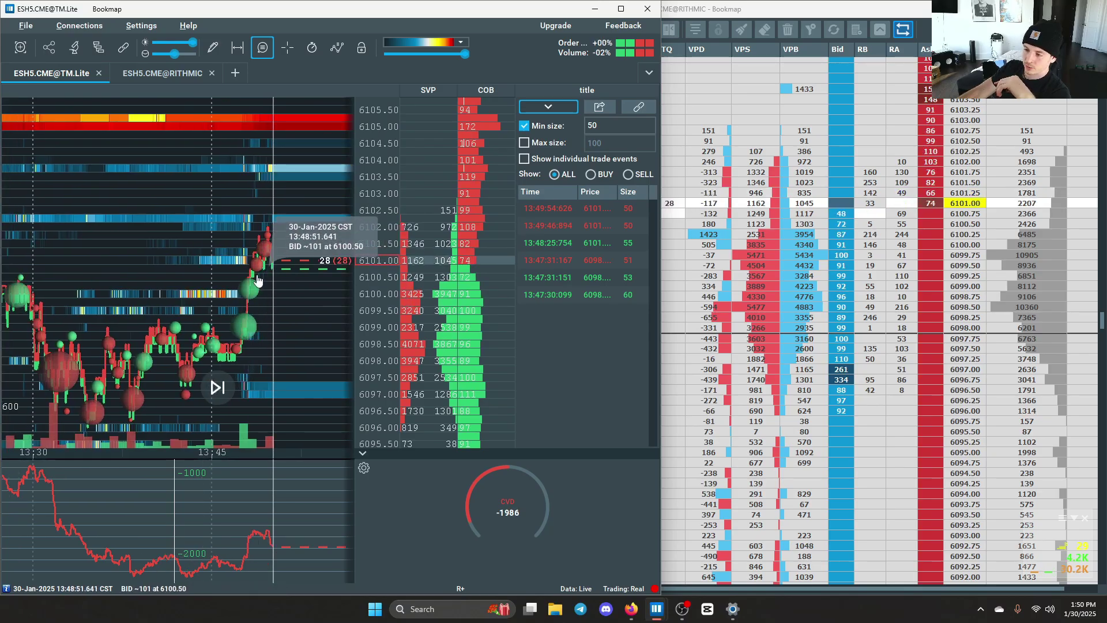
pyautogui.scroll(-2, 322, 404)
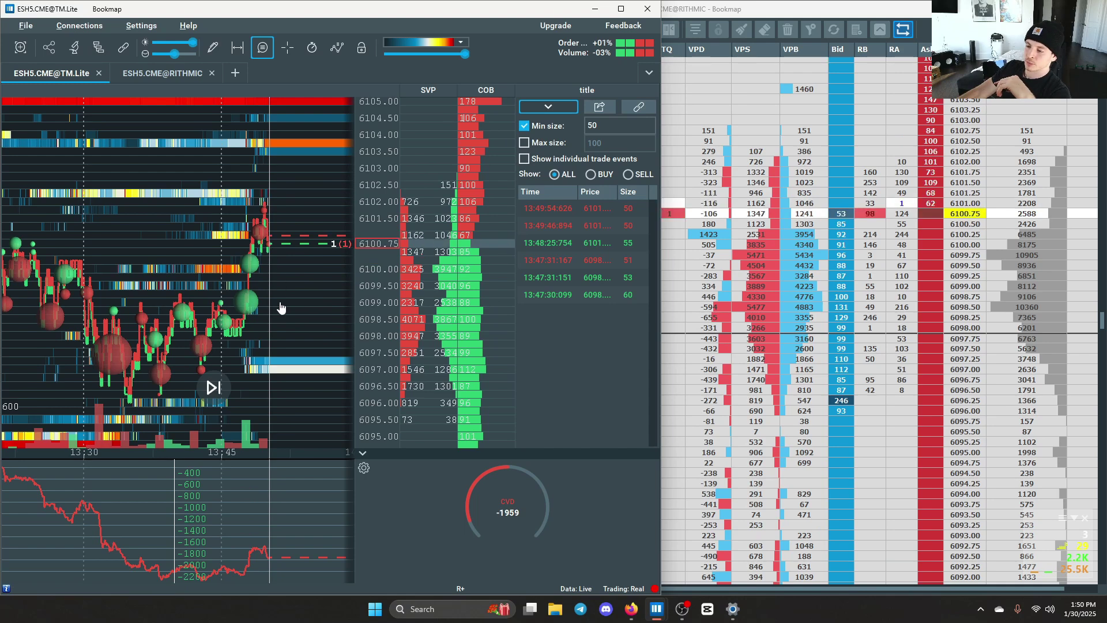
pyautogui.moveTo(252, 309)
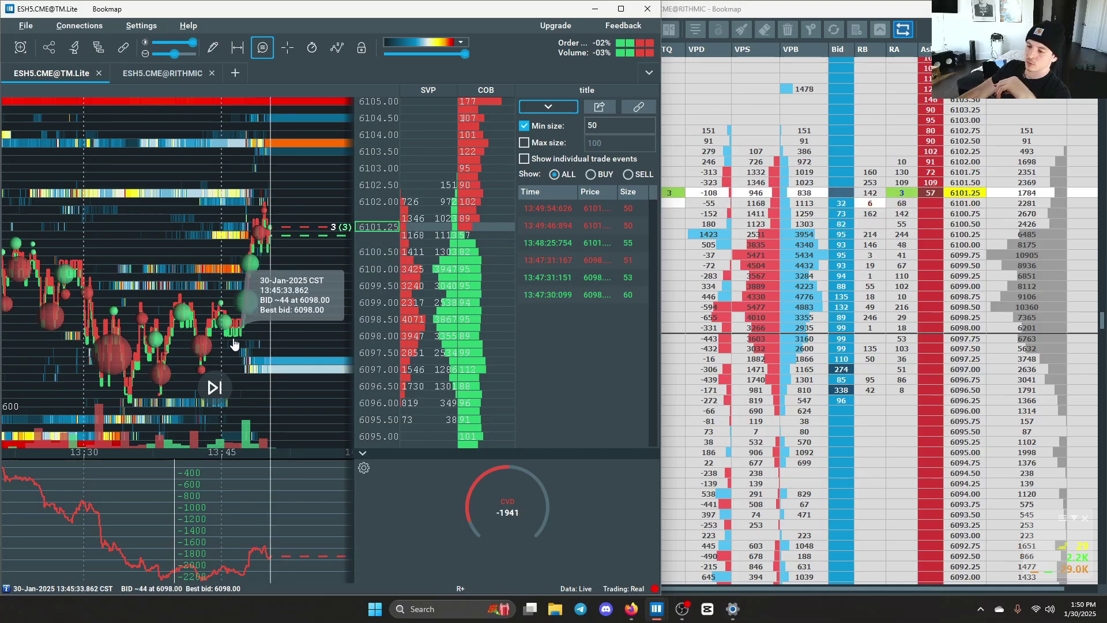
pyautogui.moveTo(113, 360)
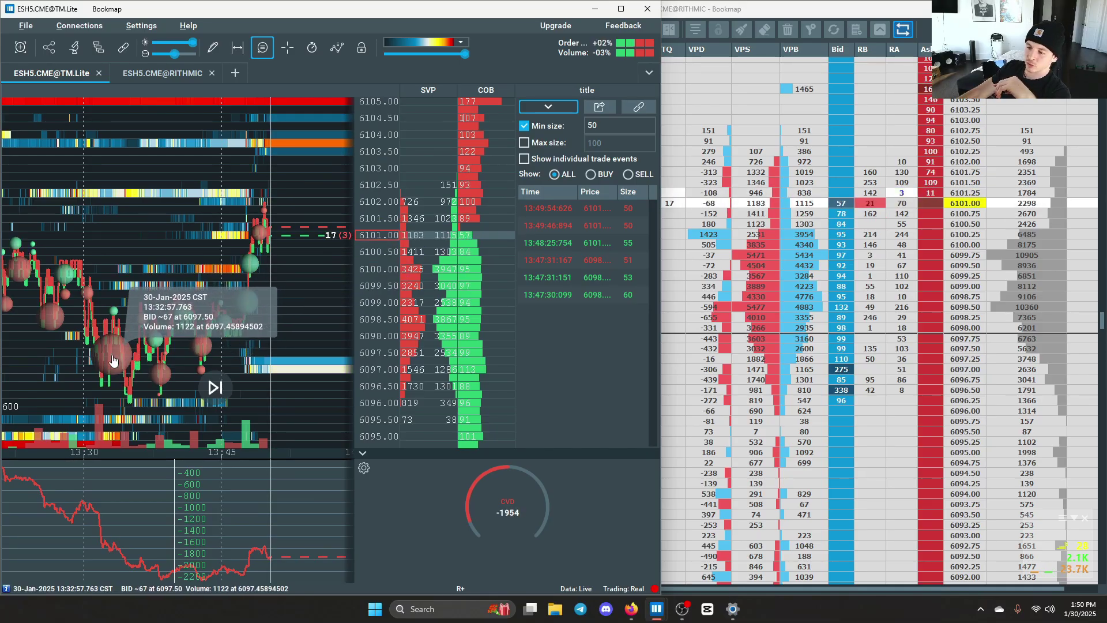
pyautogui.scroll(-2, 118, 361)
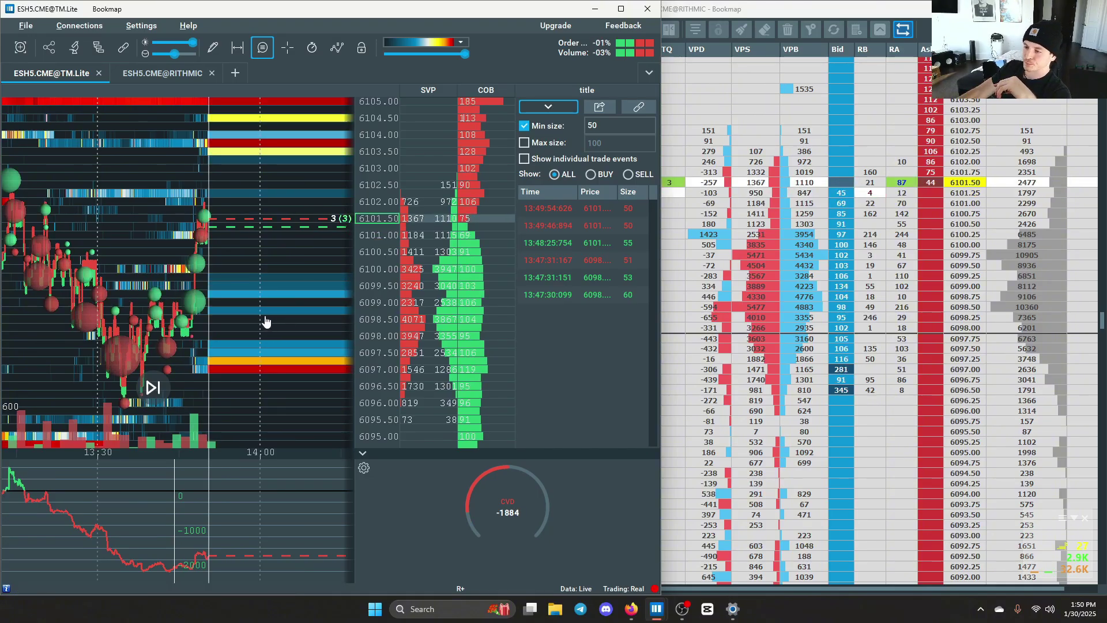
pyautogui.moveTo(265, 321); pyautogui.dragTo(318, 313)
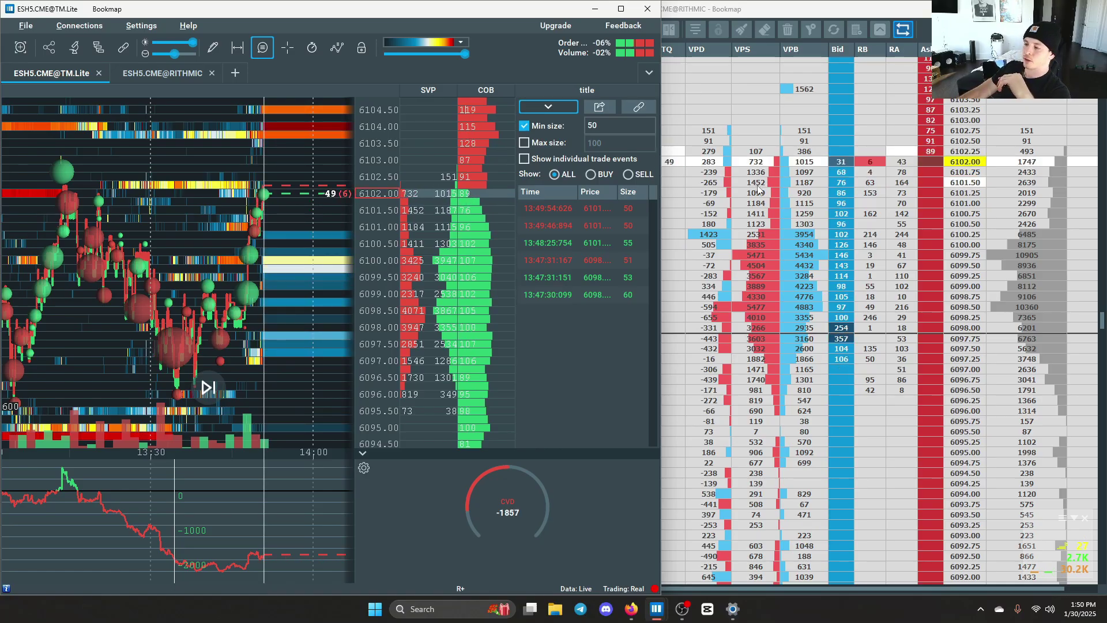
# Bring the DOM ladder window in front of the heatmap and examine its volume delta, volume profile, bid and ask columns
pyautogui.click(745, 356)
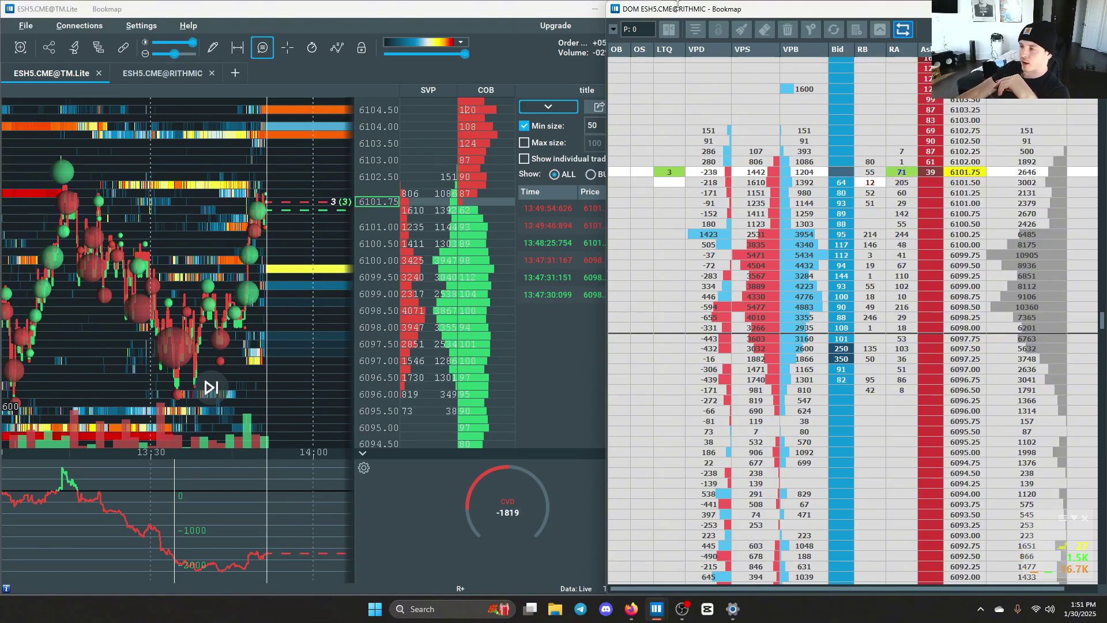
pyautogui.click(672, 26)
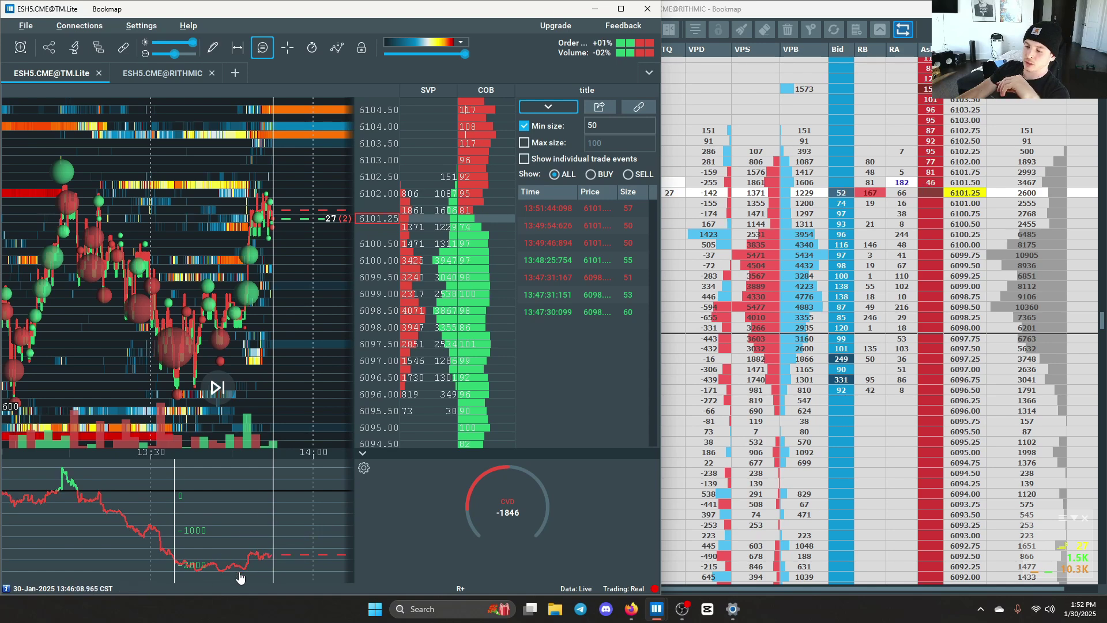
# Examine the latest price move and the resting ask liquidity around 6105 over different time ranges and at wider and closer price scales
pyautogui.scroll(-1, 165, 545)
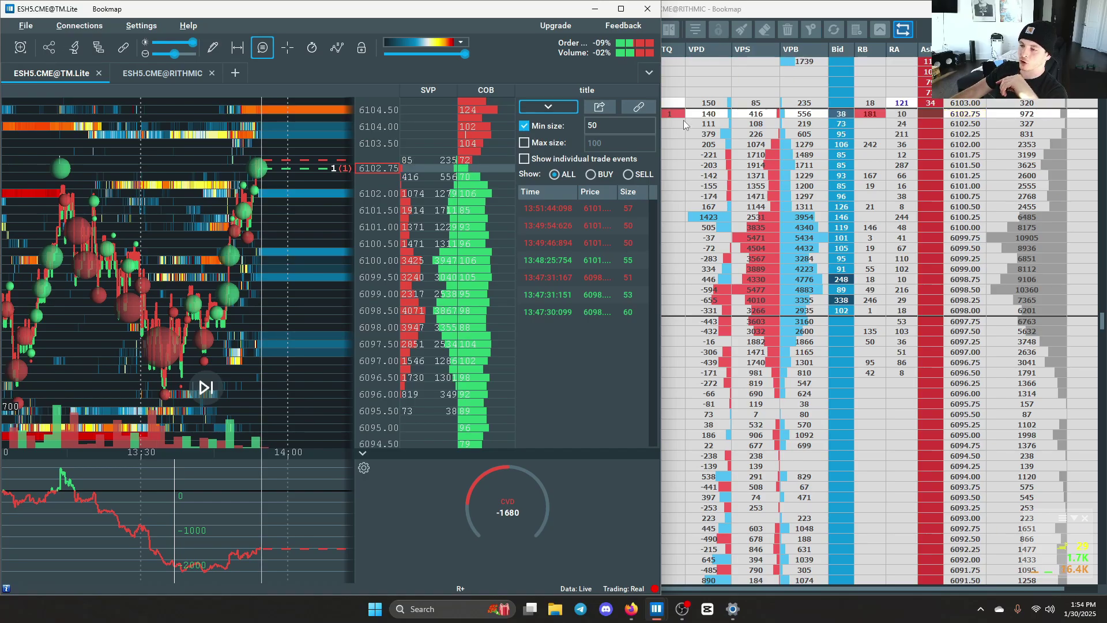
pyautogui.scroll(-2, 213, 284)
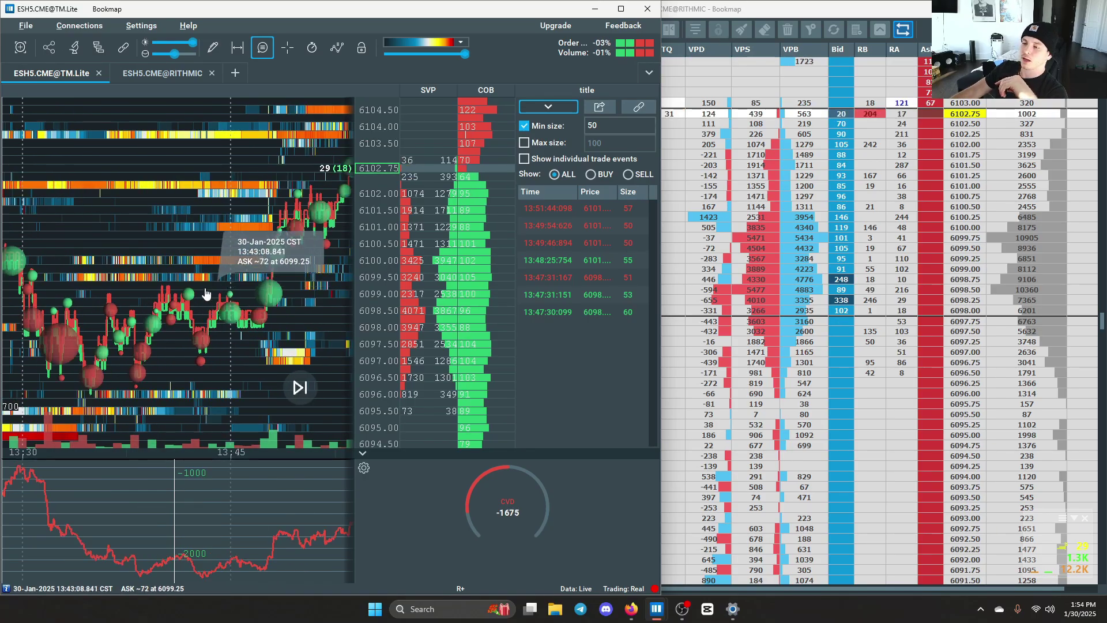
pyautogui.scroll(2, 155, 323)
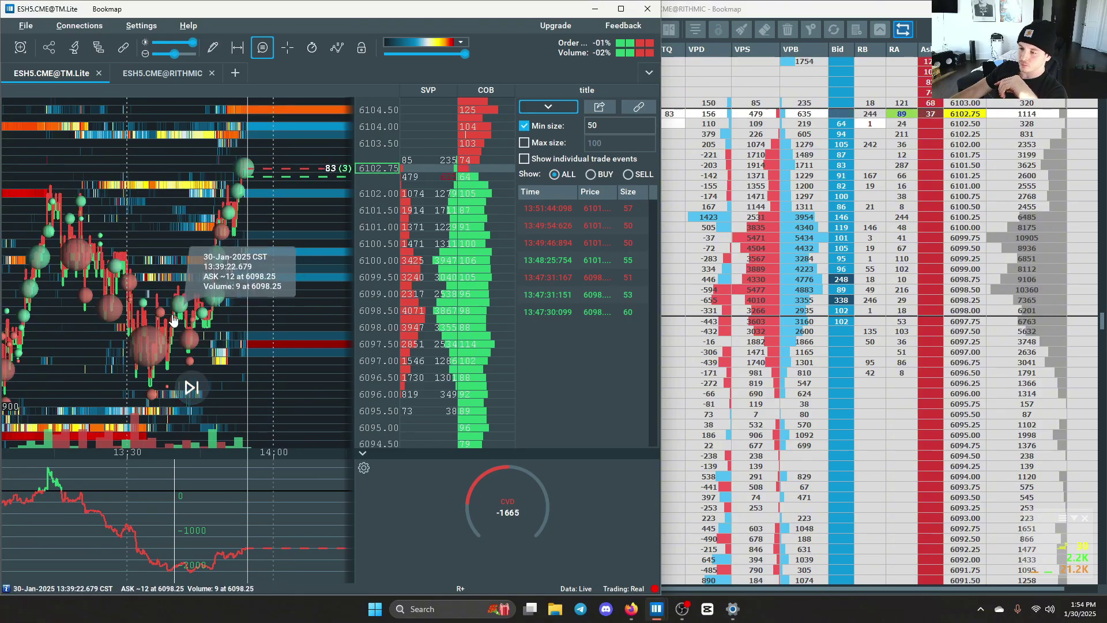
pyautogui.scroll(-1, 379, 253)
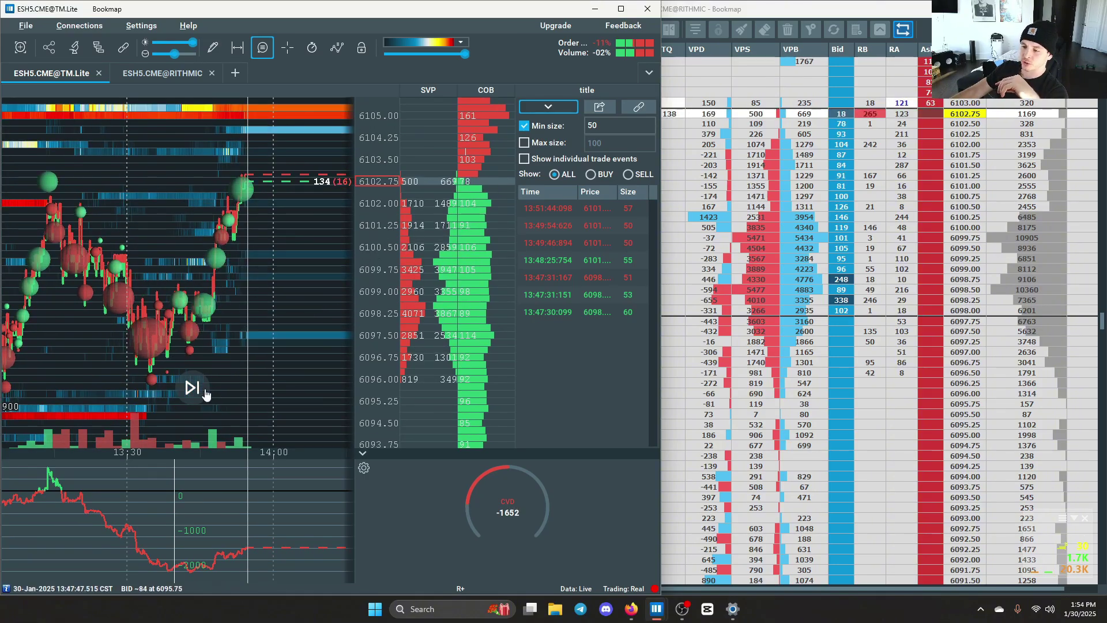
pyautogui.scroll(2, 312, 213)
pyautogui.scroll(-3, 294, 207)
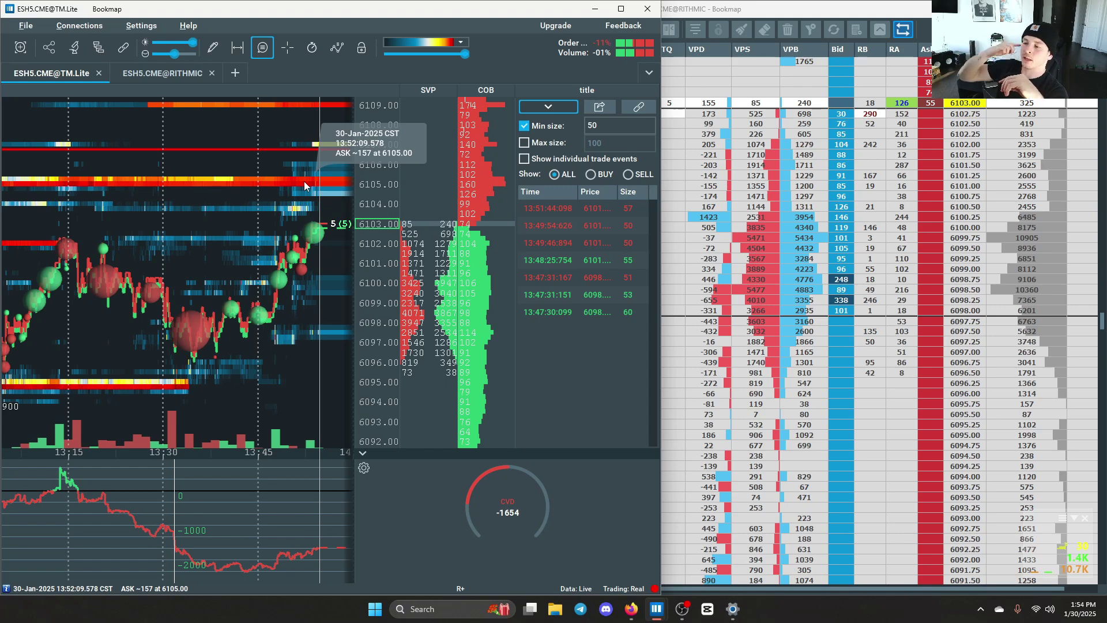
pyautogui.scroll(-3, 237, 218)
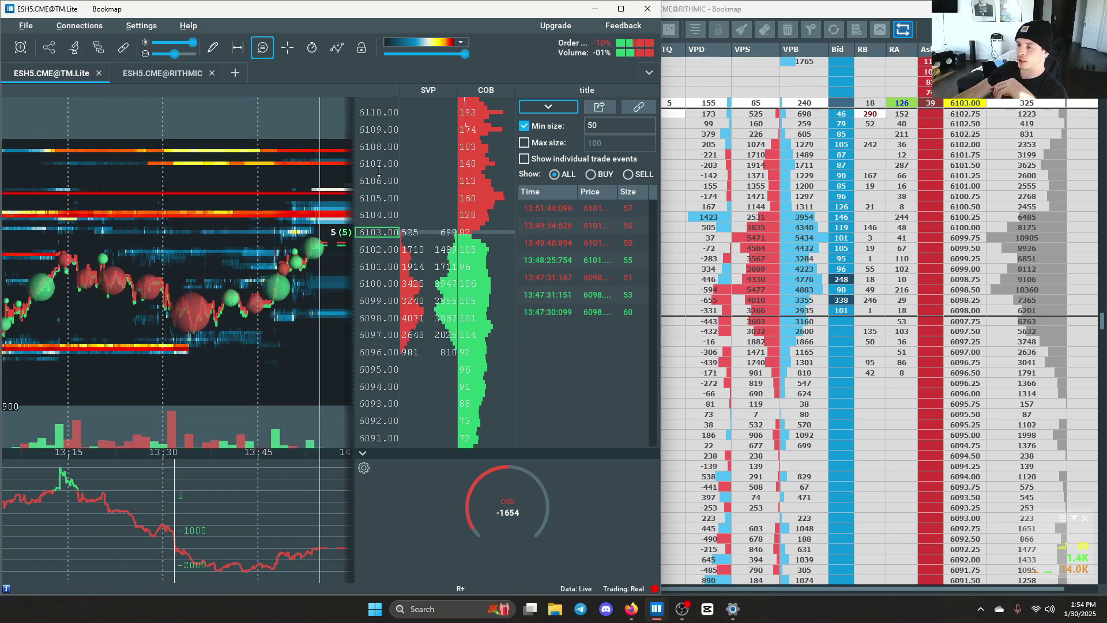
pyautogui.scroll(3, 299, 222)
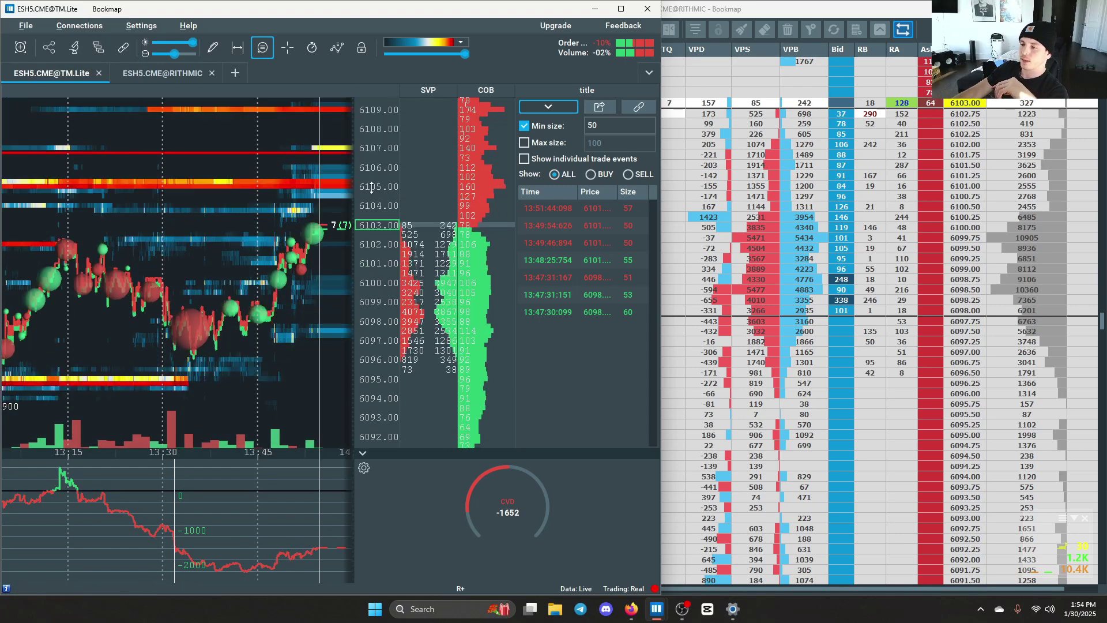
pyautogui.scroll(-2, 206, 217)
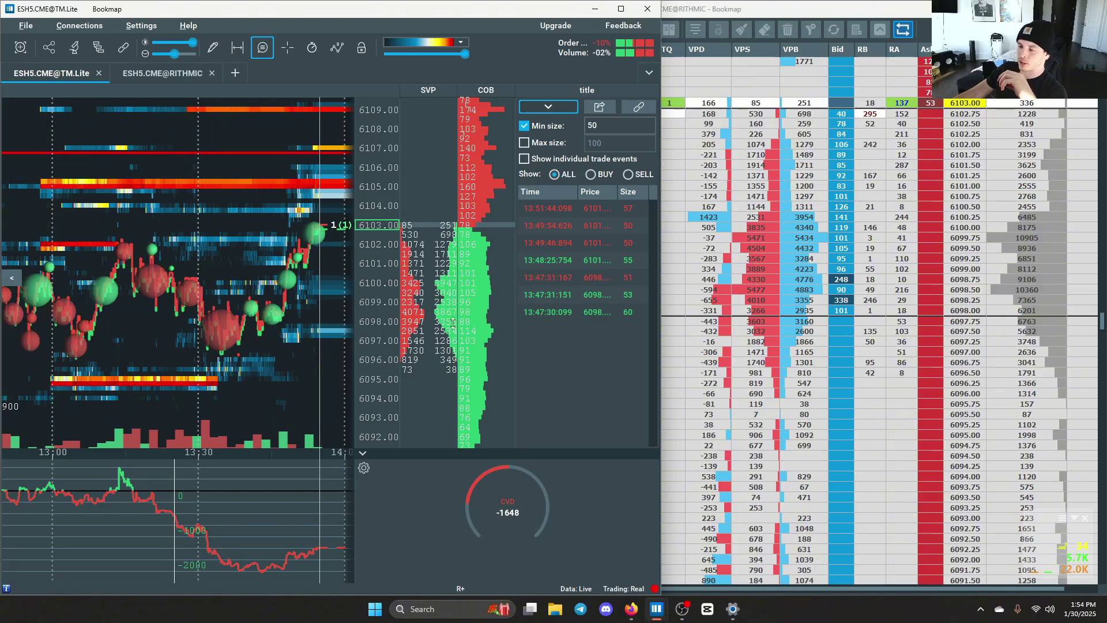
pyautogui.scroll(2, 392, 308)
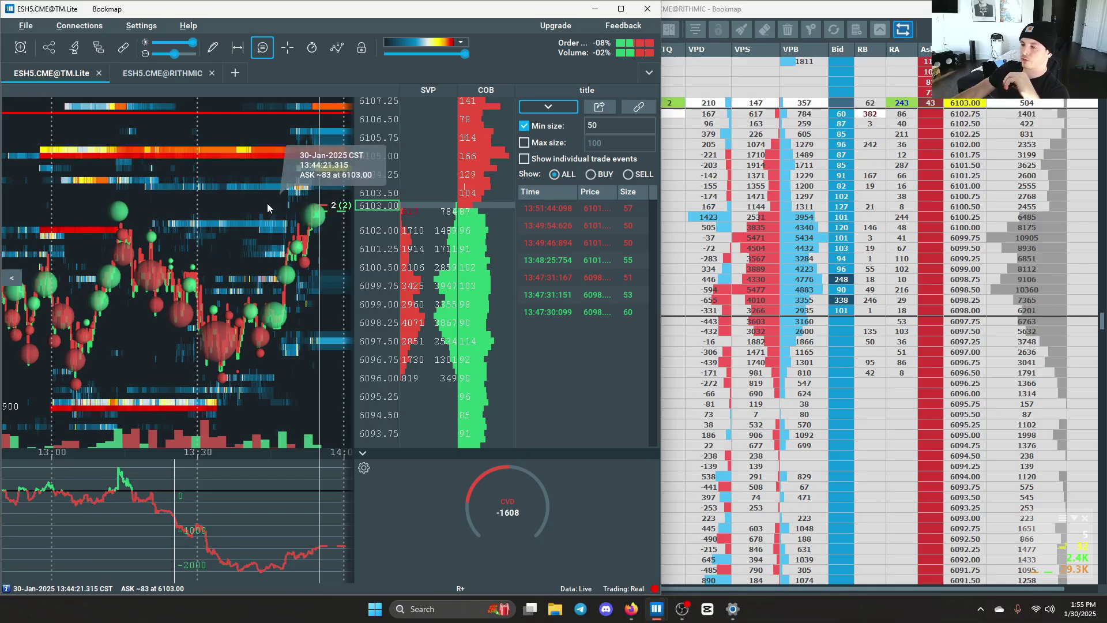
pyautogui.moveTo(369, 166); pyautogui.dragTo(310, 220)
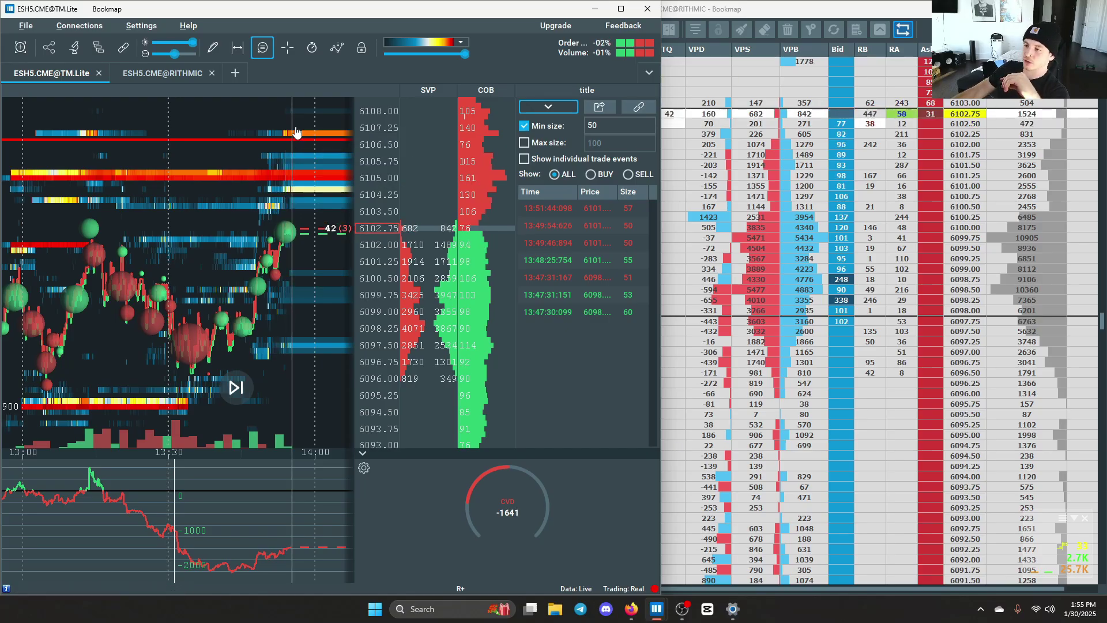
pyautogui.scroll(-3, 362, 125)
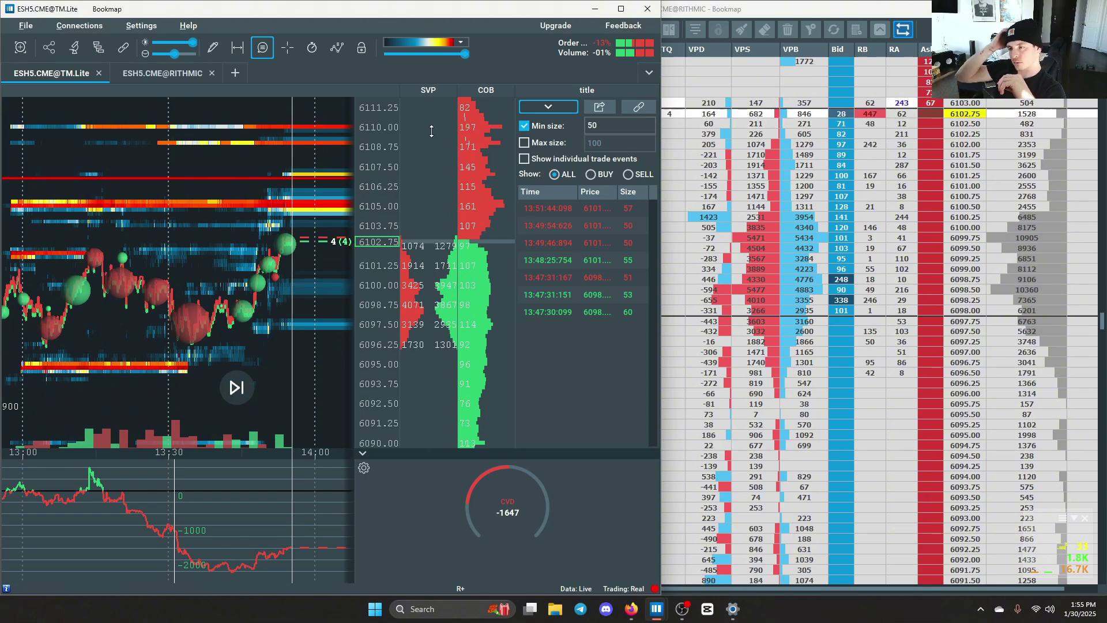